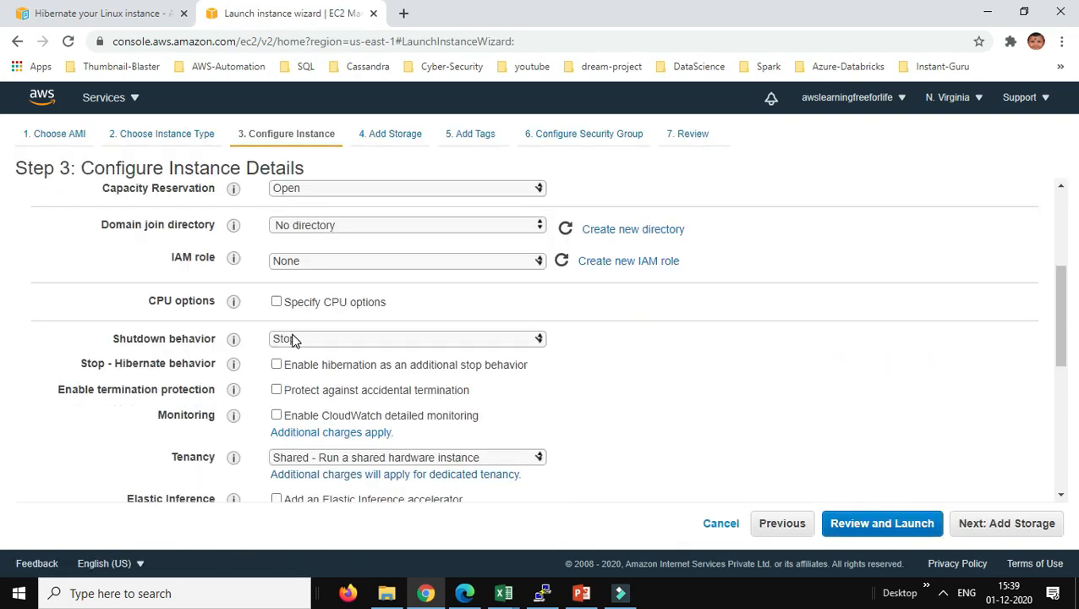
pyautogui.click(299, 339)
pyautogui.click(299, 369)
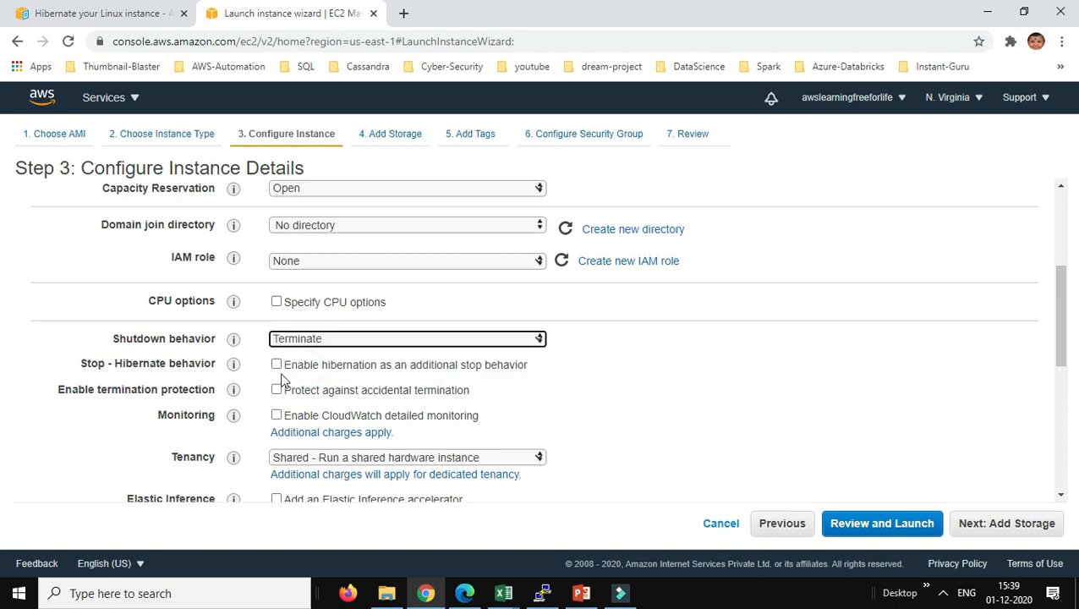
pyautogui.click(366, 338)
pyautogui.click(307, 351)
# Enable hibernation as an additional stop behavior for the instance and continue to the storage settings.
pyautogui.moveTo(233, 389)
pyautogui.click(276, 365)
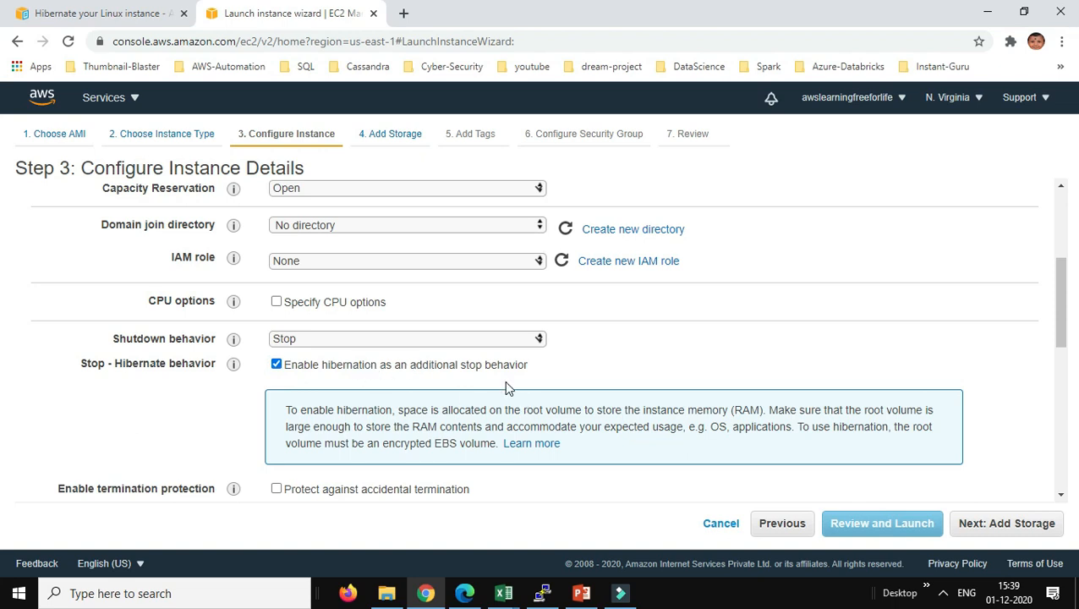
pyautogui.scroll(-3, 541, 383)
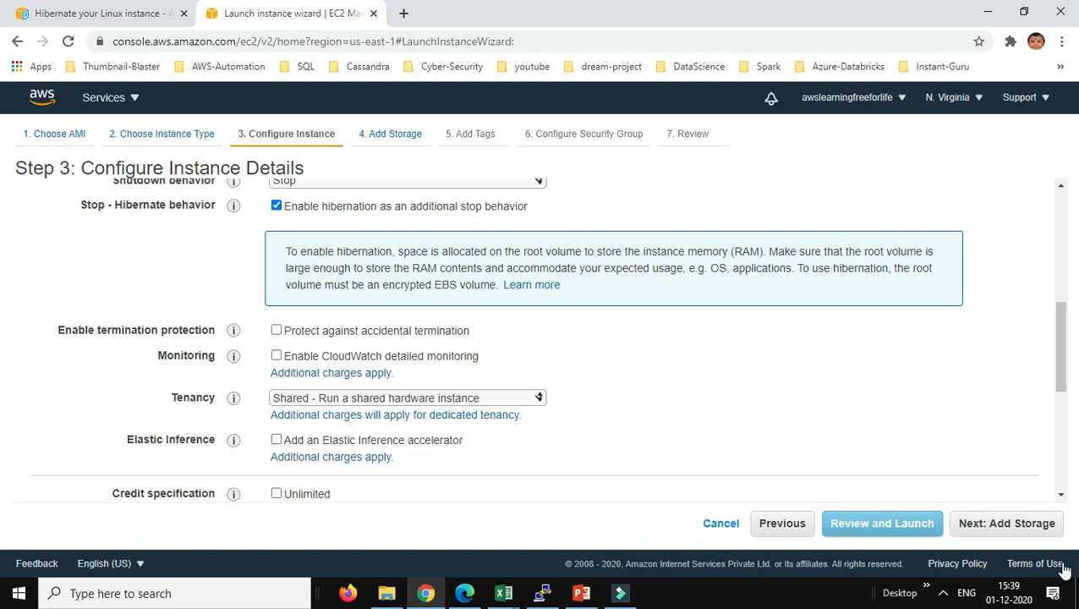
pyautogui.click(1002, 522)
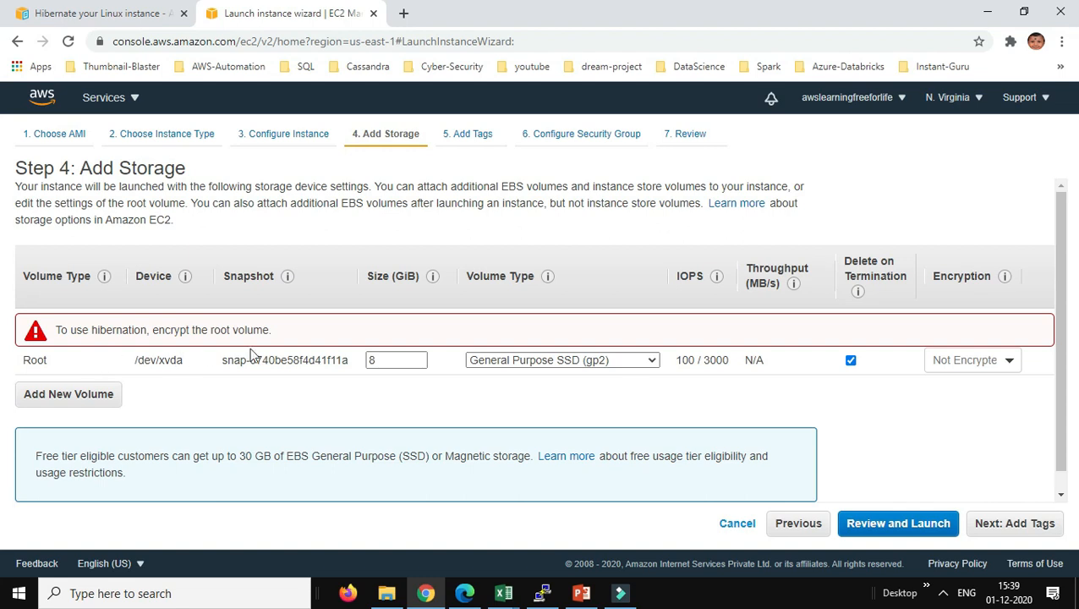
# Encrypt the root volume with the (default) aws/ebs key and continue to the tag settings.
pyautogui.click(981, 360)
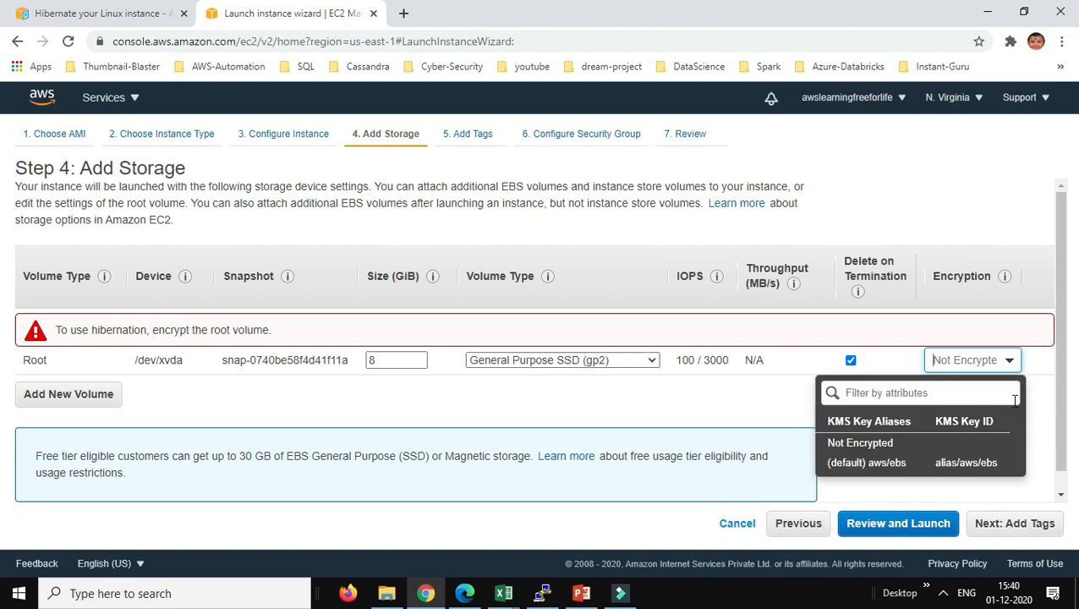
pyautogui.click(903, 465)
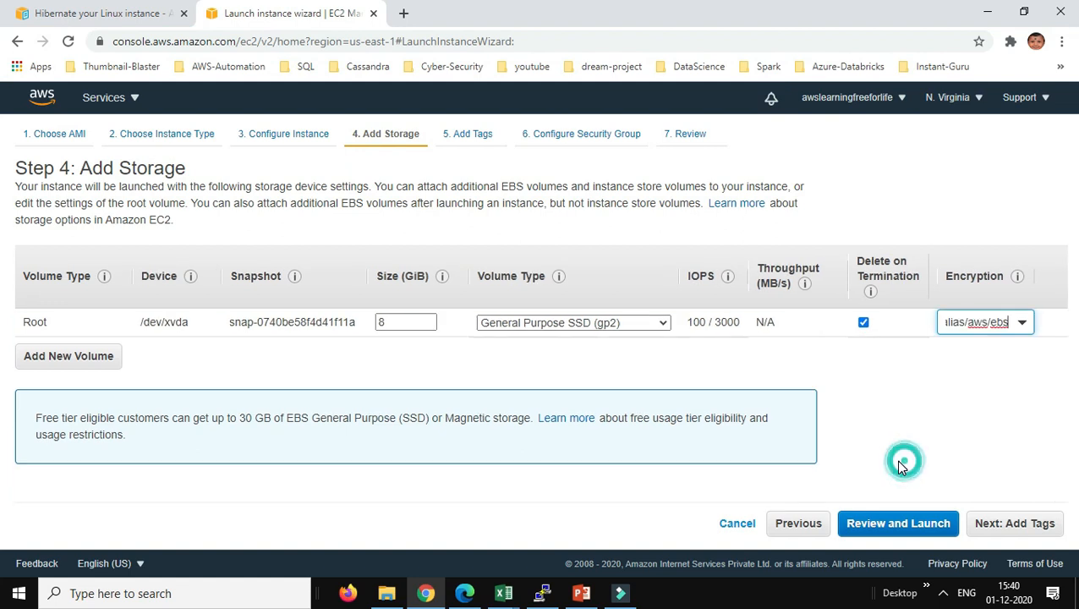
pyautogui.click(1001, 524)
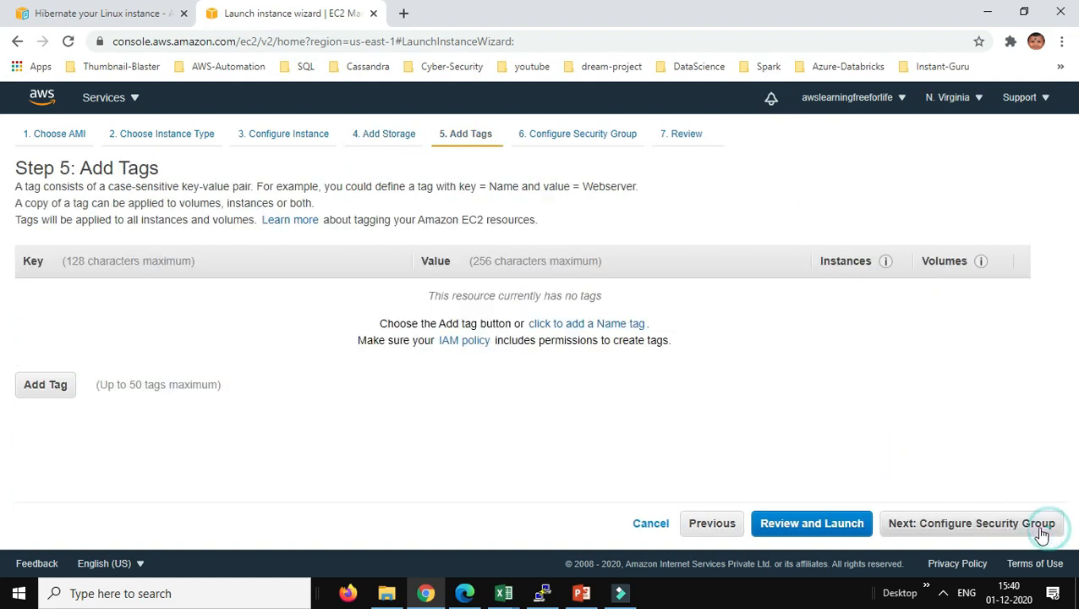
# Add a tag with the key Name that applies to the instance and its volumes.
pyautogui.click(34, 384)
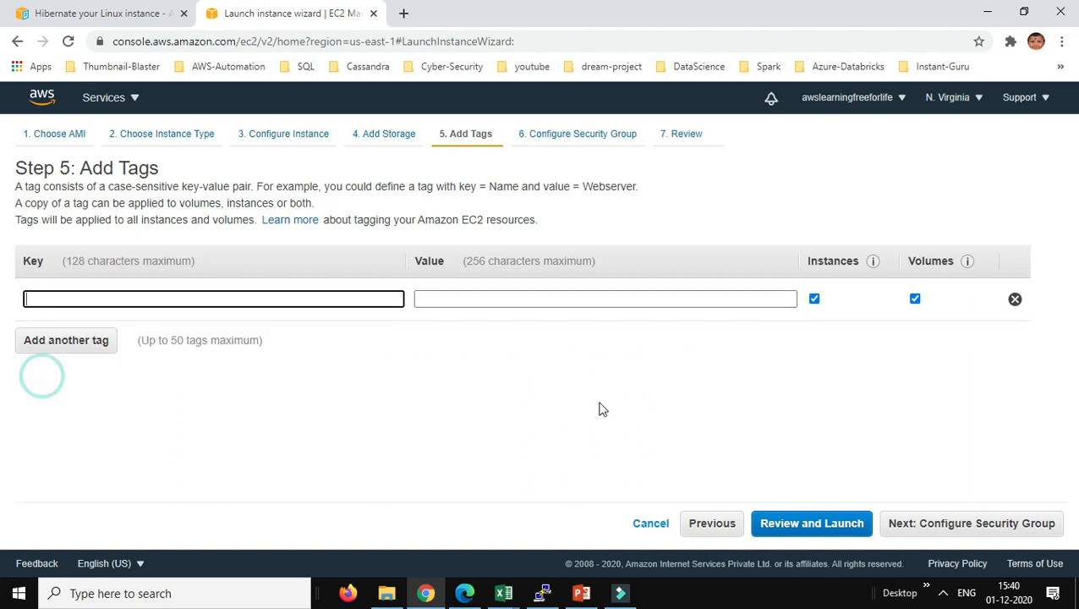
pyautogui.write('M')
pyautogui.press('BackSpace')
pyautogui.write('M')
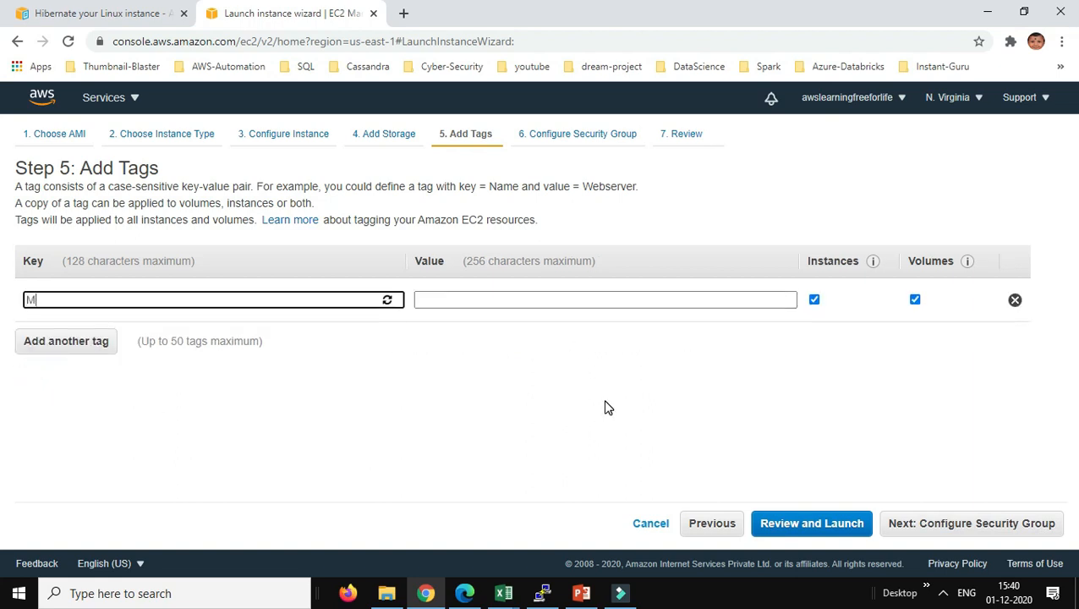
pyautogui.write('ame')
pyautogui.press('Tab')
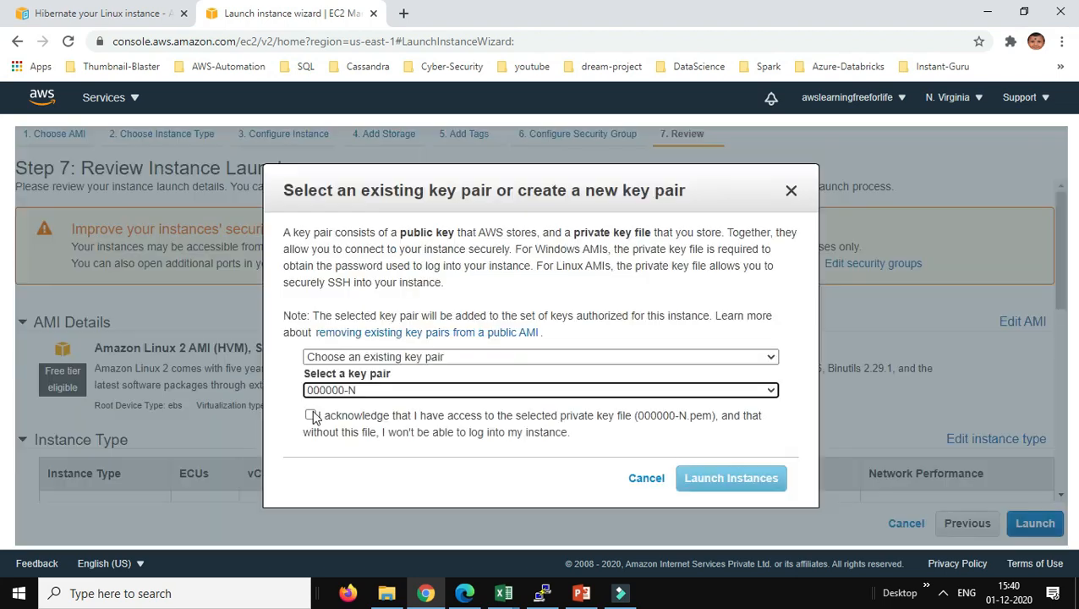
# Acknowledge having access to the 000000-N private key file and launch the instance.
pyautogui.click(312, 413)
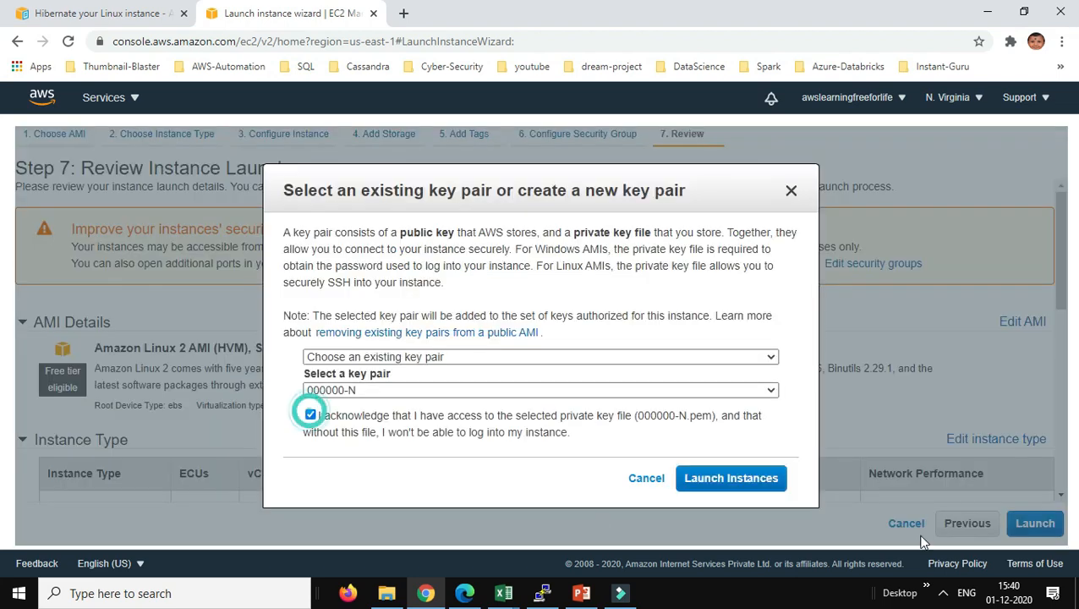
pyautogui.click(744, 481)
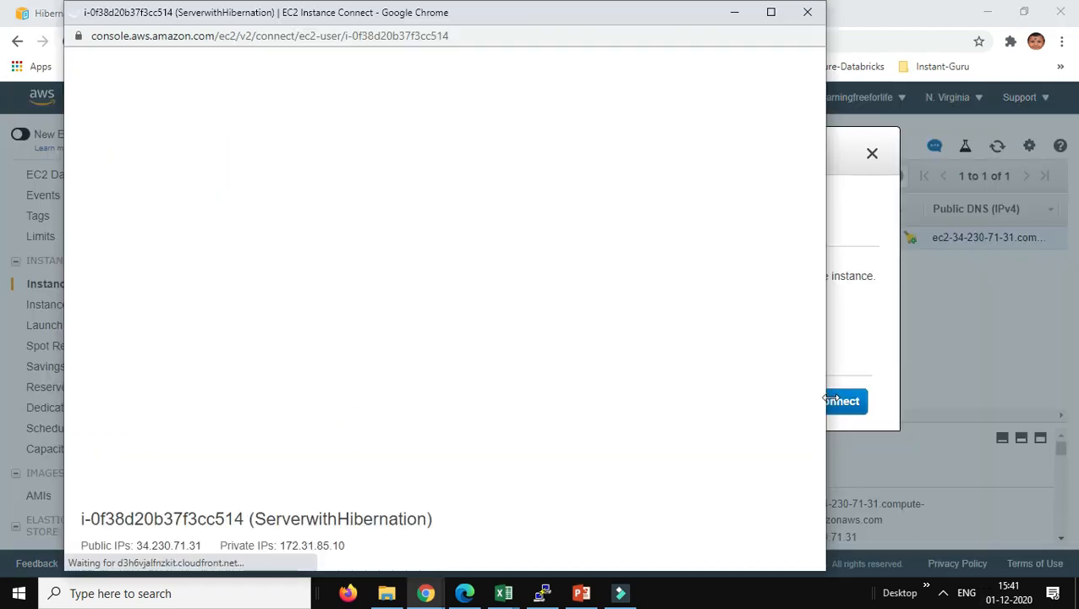
# Switch to the root user in the instance's terminal and install httpd with automatic confirmation.
pyautogui.write('sudo su')
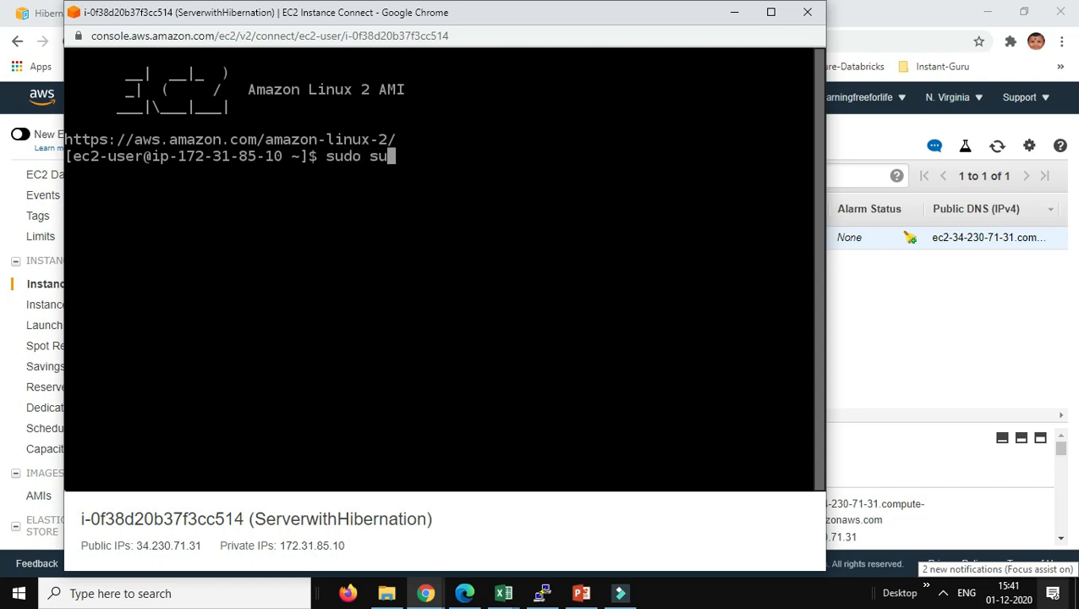
pyautogui.press('Return')
pyautogui.write('yum install http')
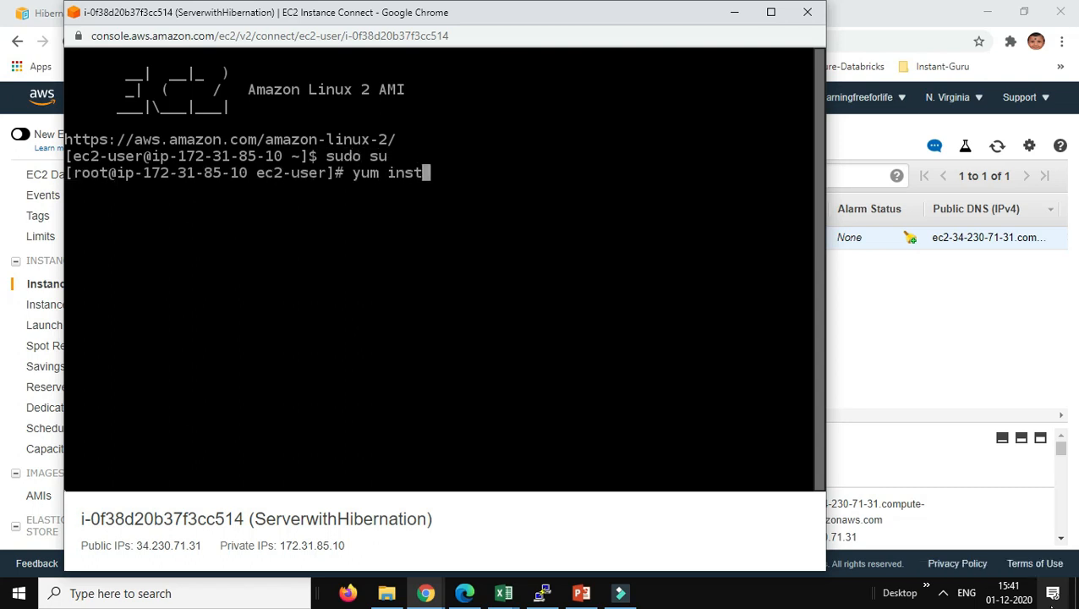
pyautogui.write('d -y')
pyautogui.press('Return')
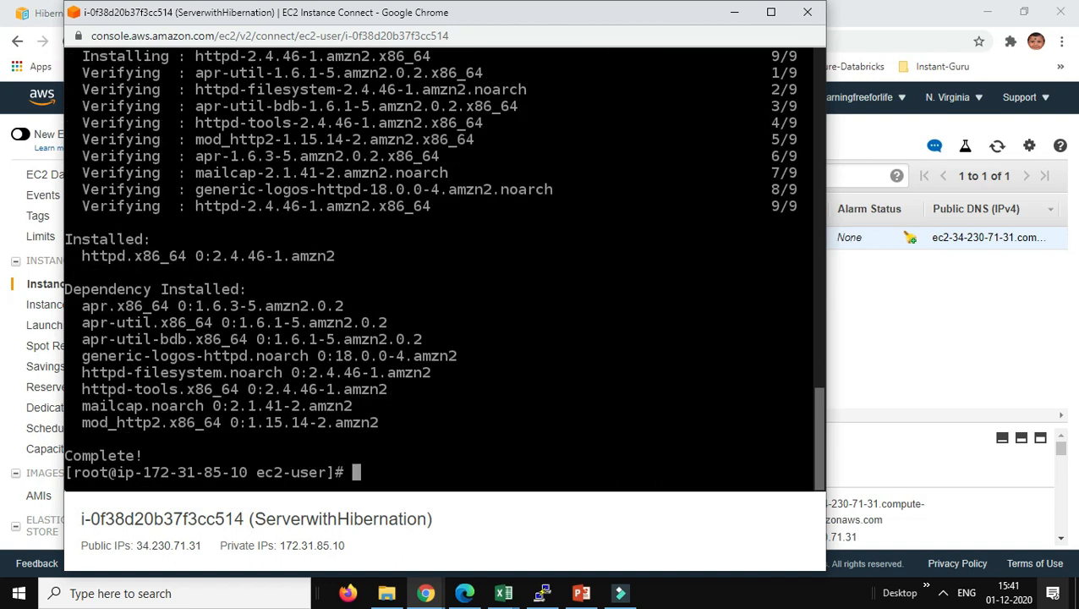
# Start the httpd service and enable it at boot with systemctl.
pyautogui.write('systemctl start')
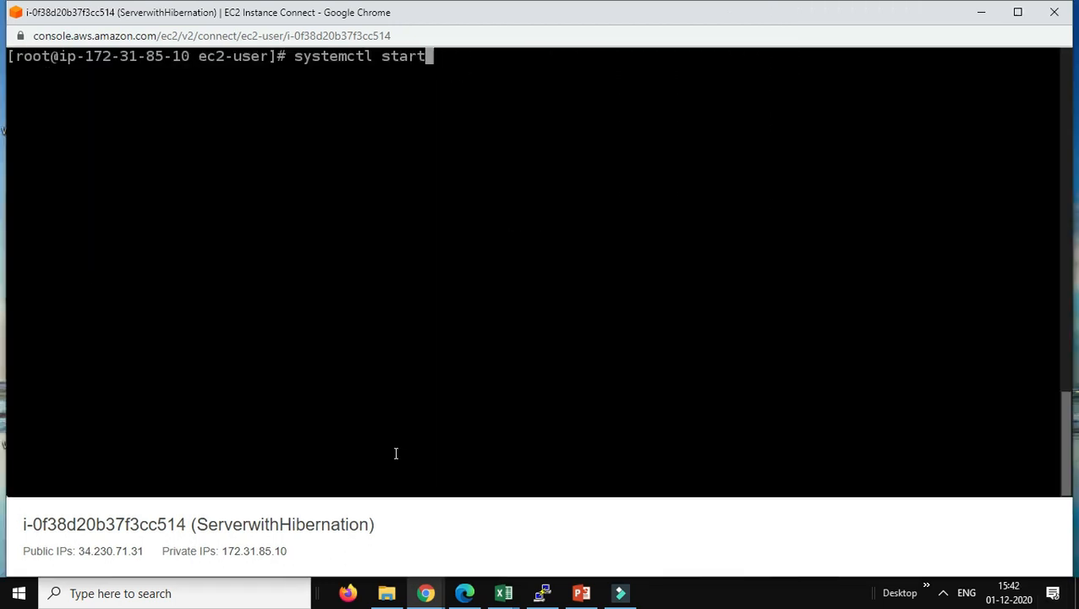
pyautogui.write('httpd')
pyautogui.press('Return')
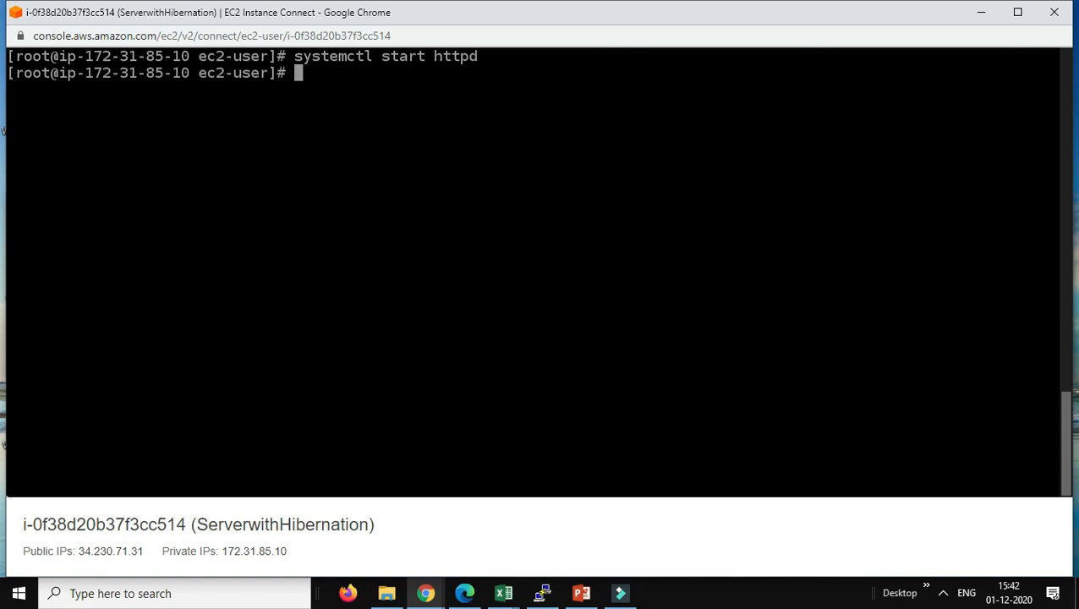
pyautogui.write('systemc')
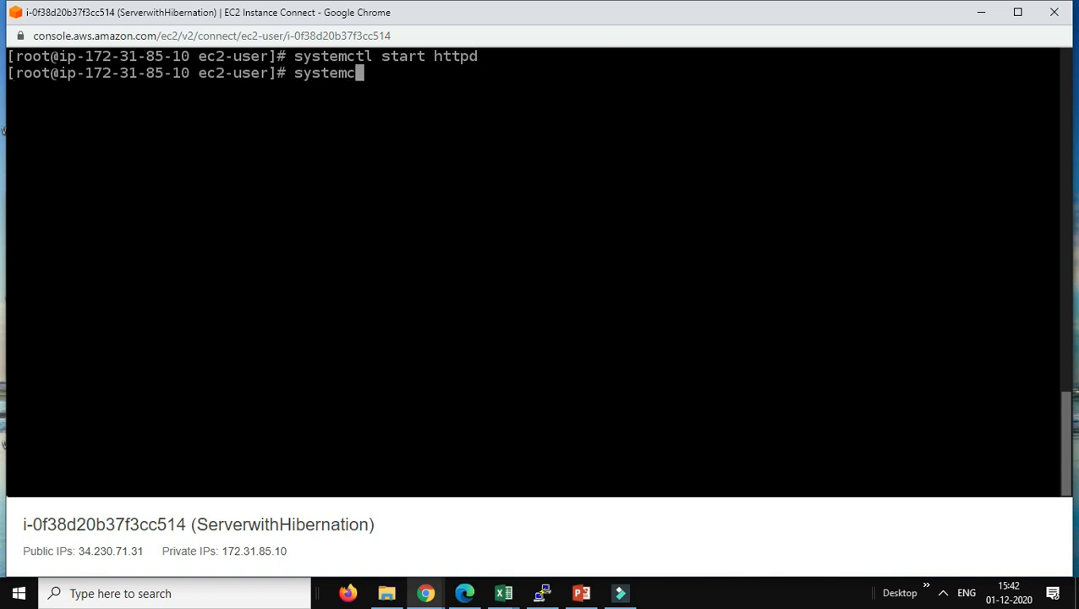
pyautogui.write('tl enable httpd')
pyautogui.press('Return')
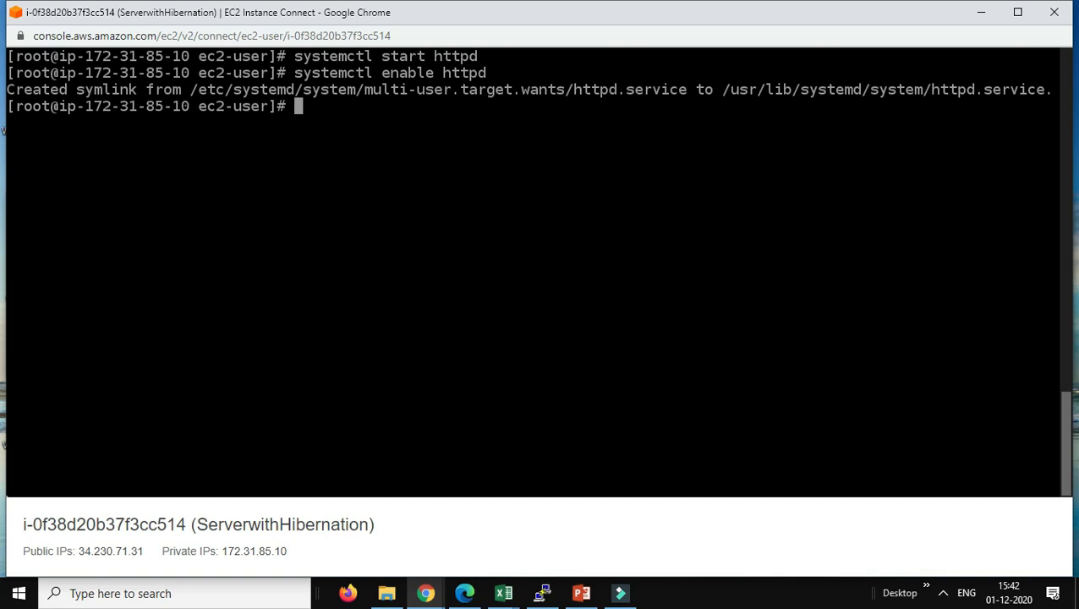
# Create index.html in /var/www/html containing "<h1>This is hibernation servers</h1>" and save it in vi.
pyautogui.write('cd /var/www/html')
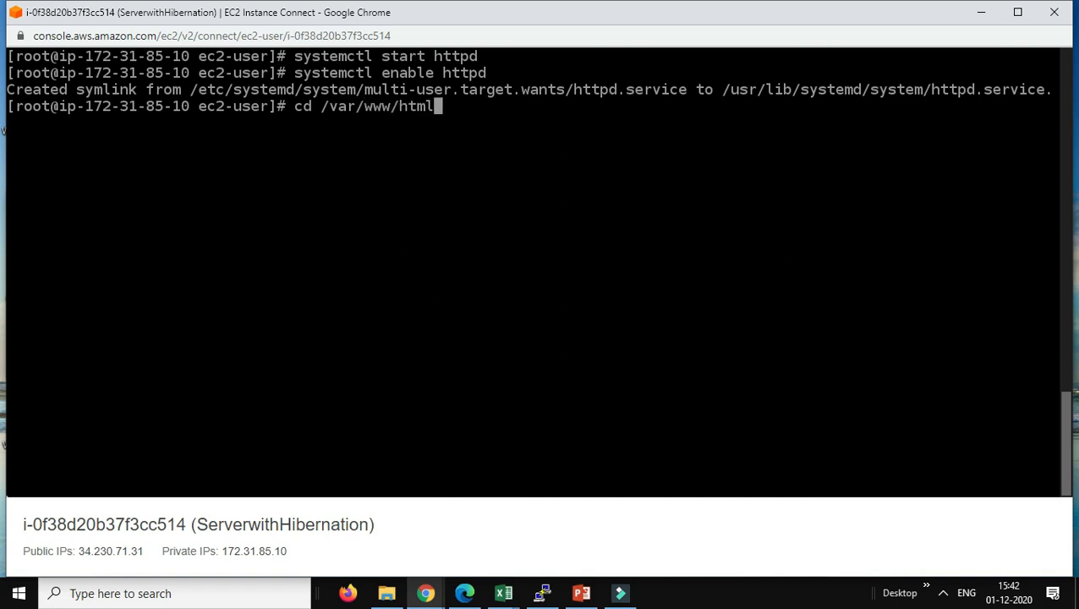
pyautogui.press('Return')
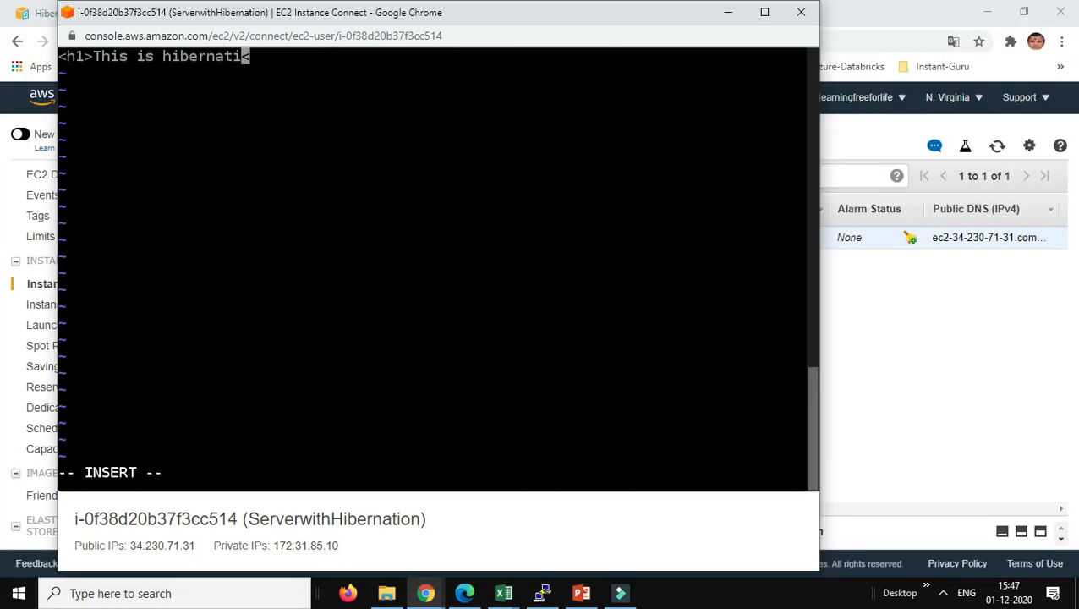
pyautogui.write('on <')
pyautogui.press('BackSpace')
pyautogui.write('servers</h1>')
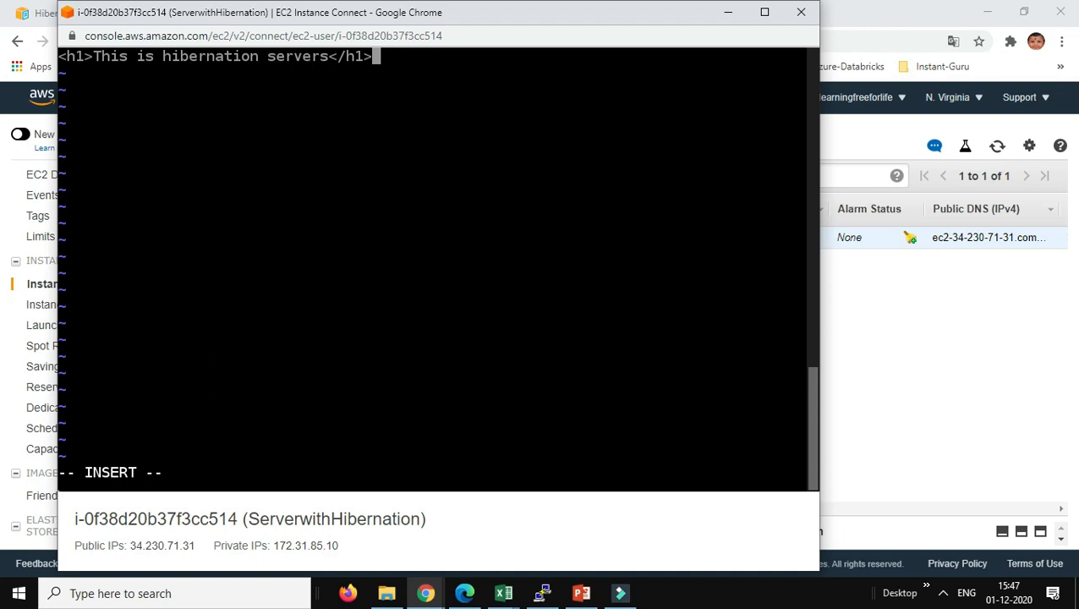
pyautogui.press('Escape')
pyautogui.write(':wq')
pyautogui.press('Return')
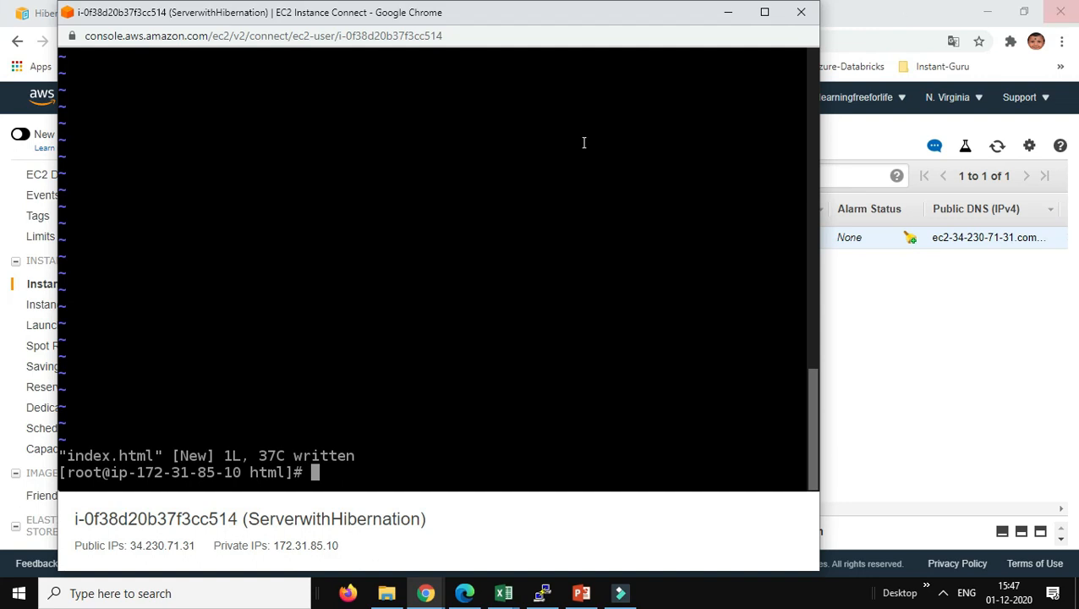
# View the web page served at 34.230.71.31 and return to the EC2 instances list.
pyautogui.click(728, 12)
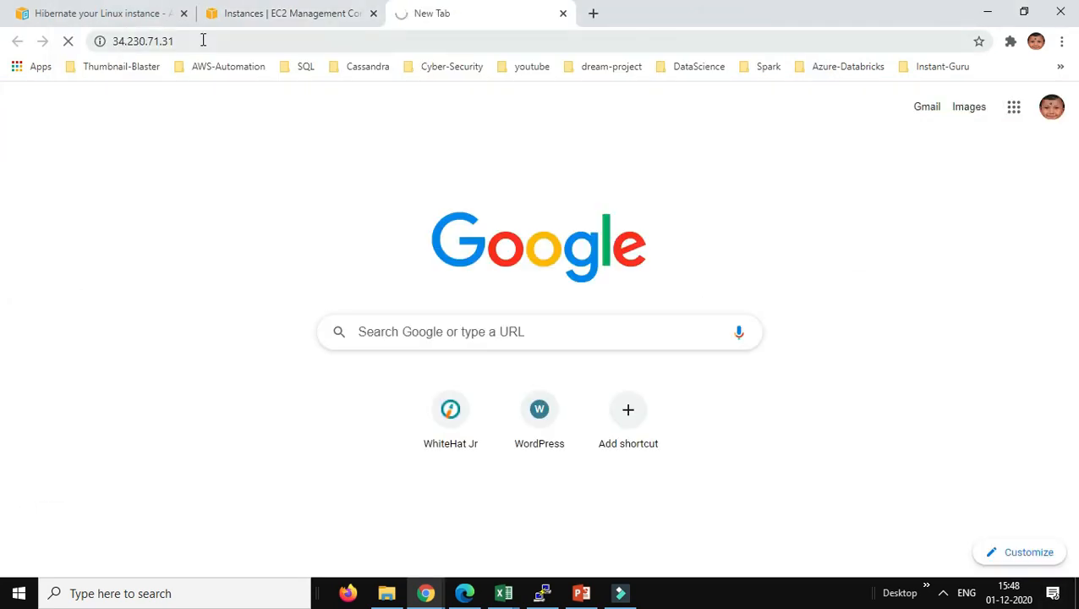
pyautogui.click(205, 40)
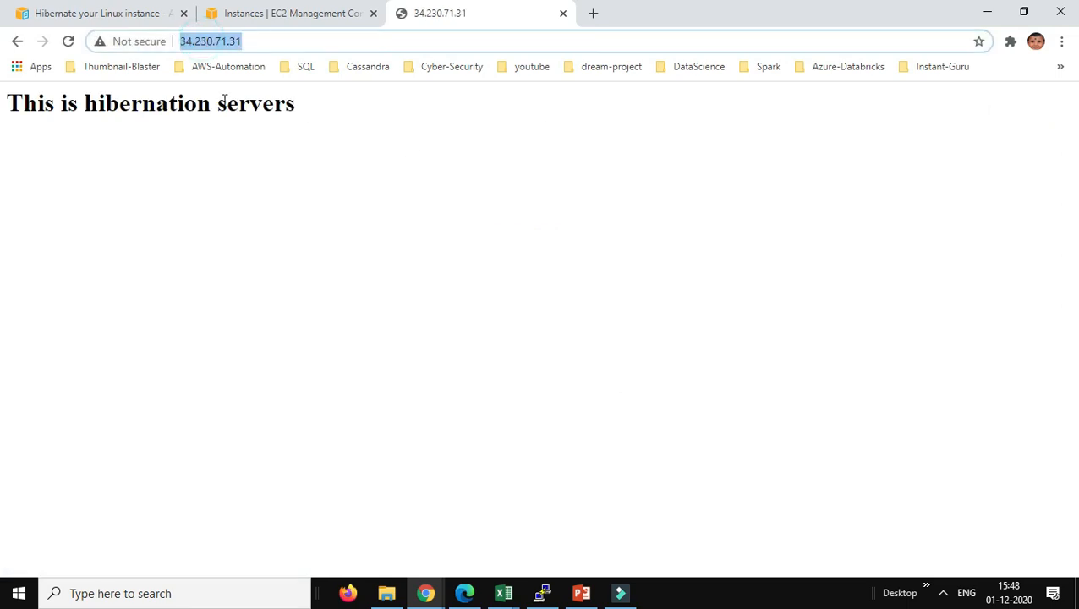
pyautogui.click(292, 13)
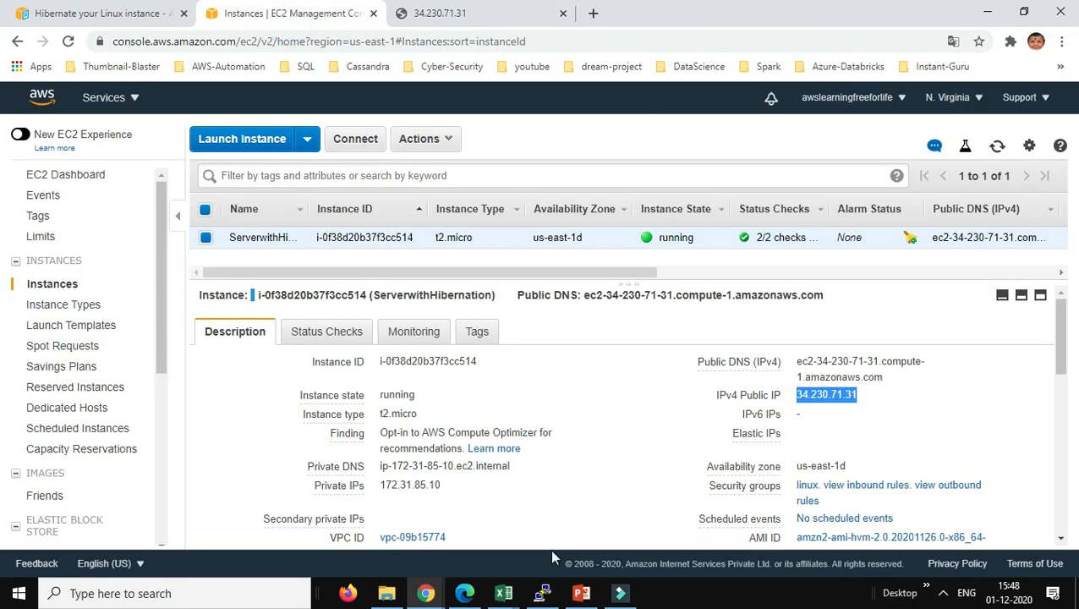
# Check how long the server has been running with the uptime command in its terminal.
pyautogui.hotkey('alt', 'Tab')
pyautogui.write('u')
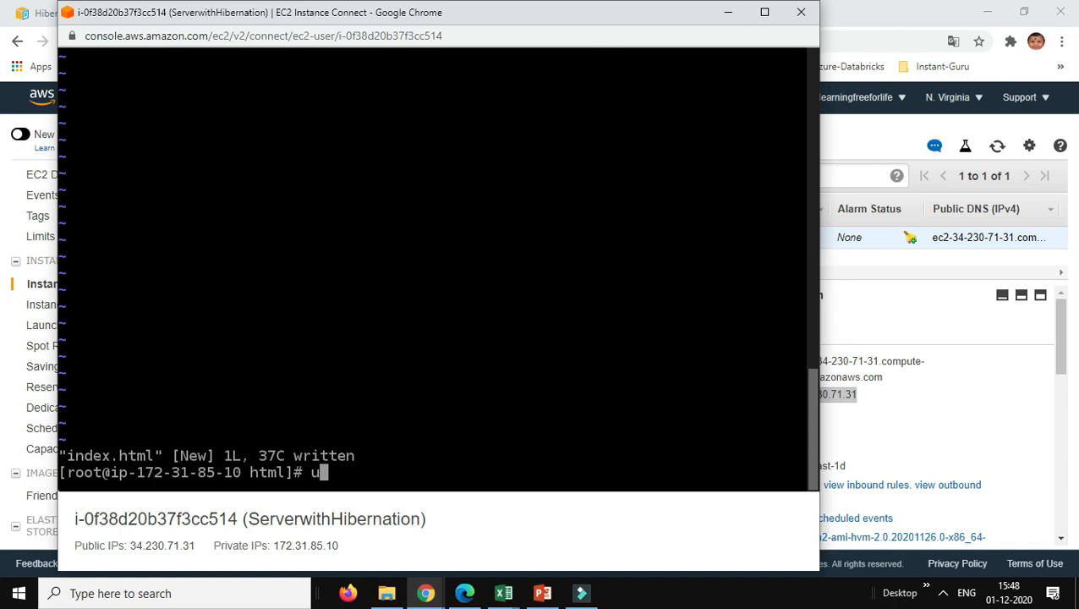
pyautogui.write('ptime')
pyautogui.press('Return')
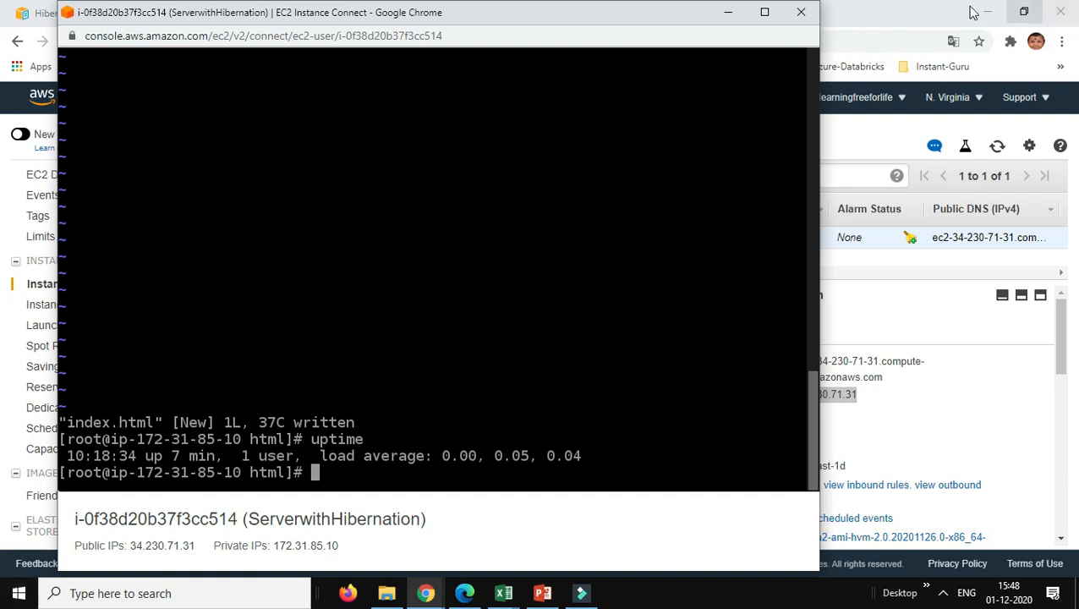
# Stop the ServerwithHibernation instance using Stop - Hibernate and confirm it.
pyautogui.click(726, 13)
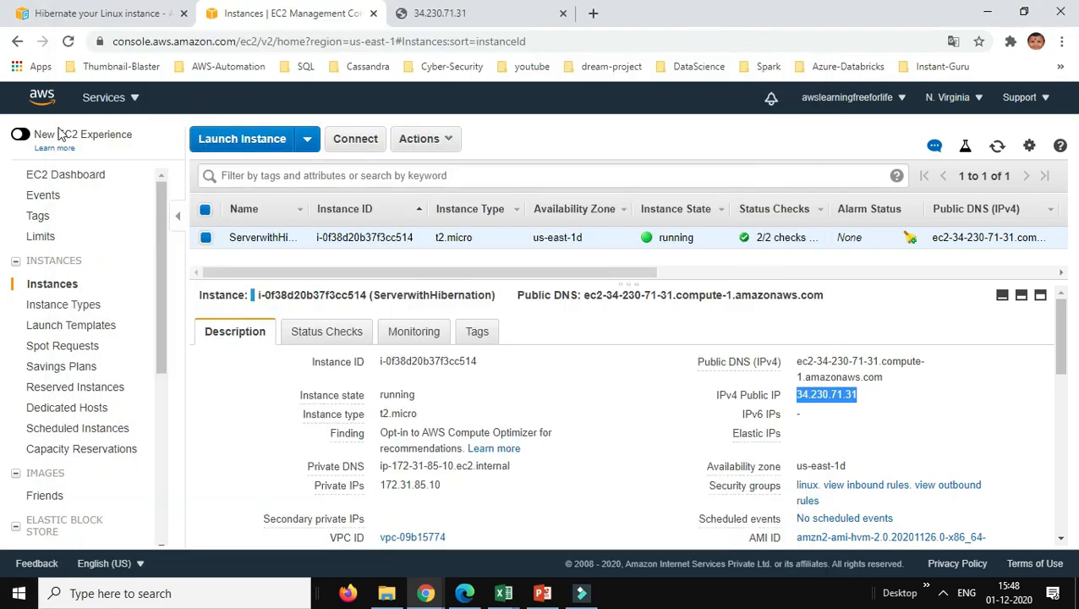
pyautogui.click(419, 140)
pyautogui.moveTo(455, 251)
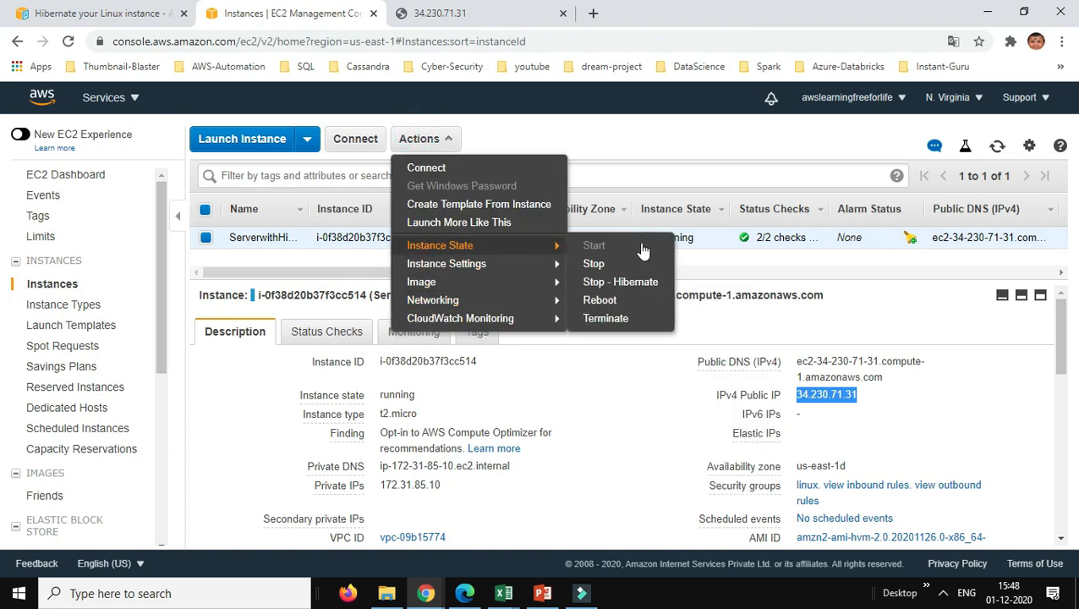
pyautogui.click(629, 285)
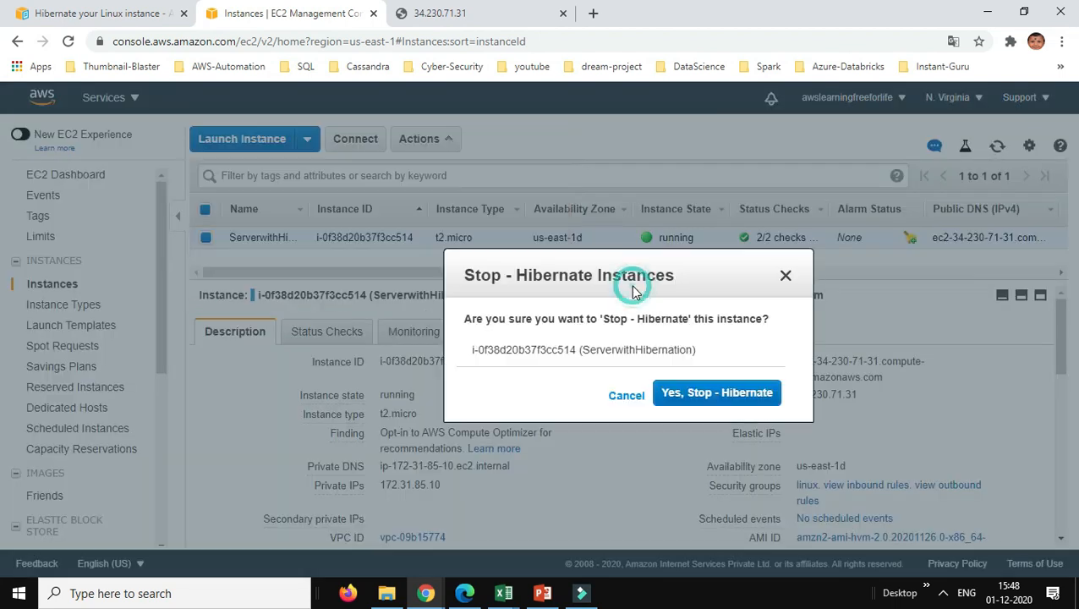
pyautogui.click(745, 394)
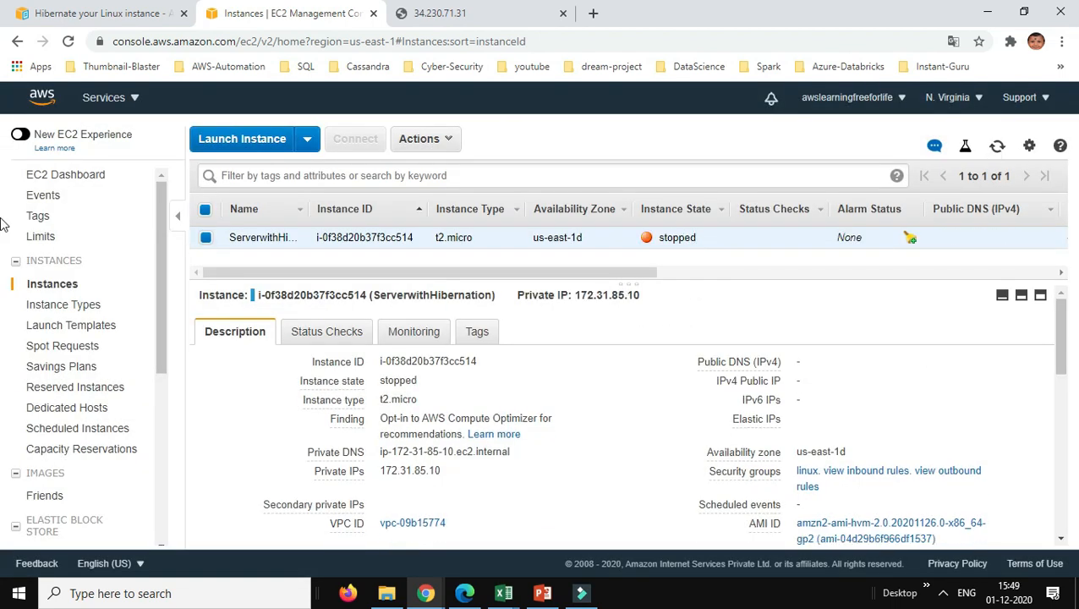
# Start the hibernated ServerwithHibernation instance again and refresh the instances list.
pyautogui.click(427, 138)
pyautogui.moveTo(459, 250)
pyautogui.click(594, 246)
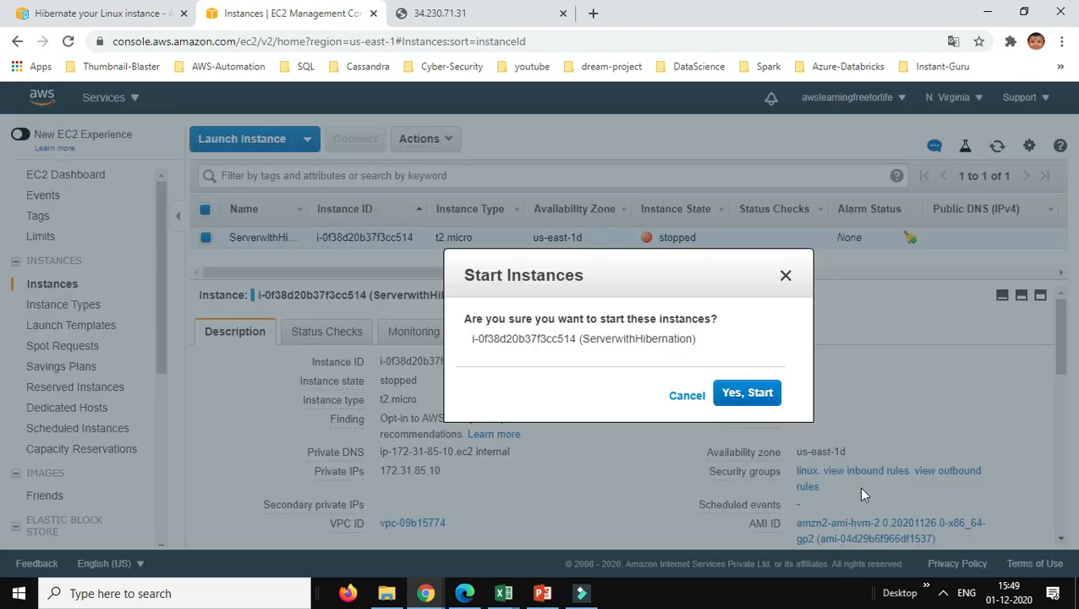
pyautogui.click(745, 393)
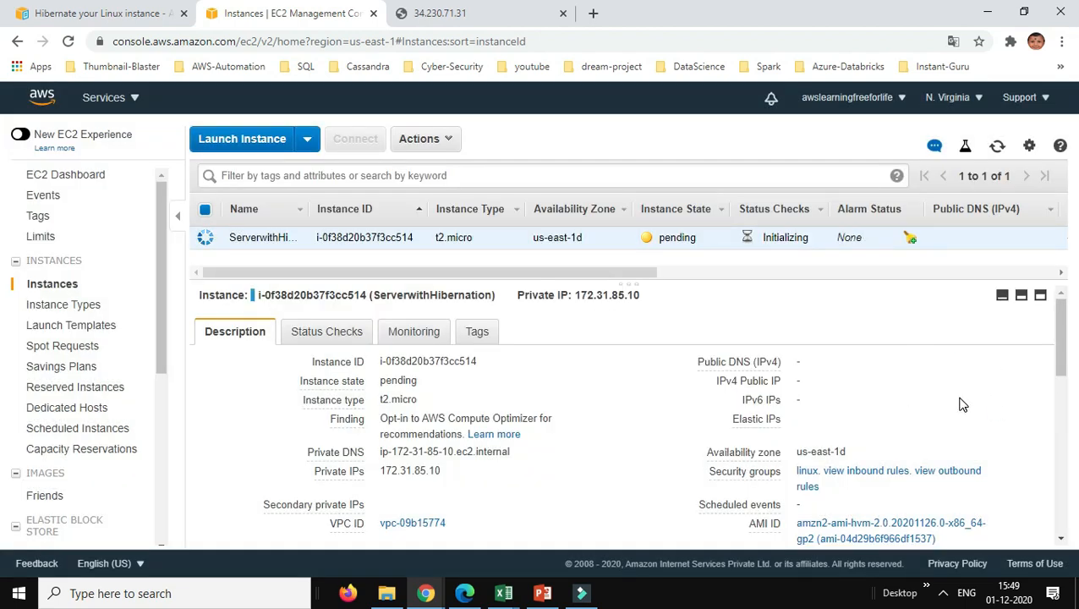
pyautogui.click(998, 147)
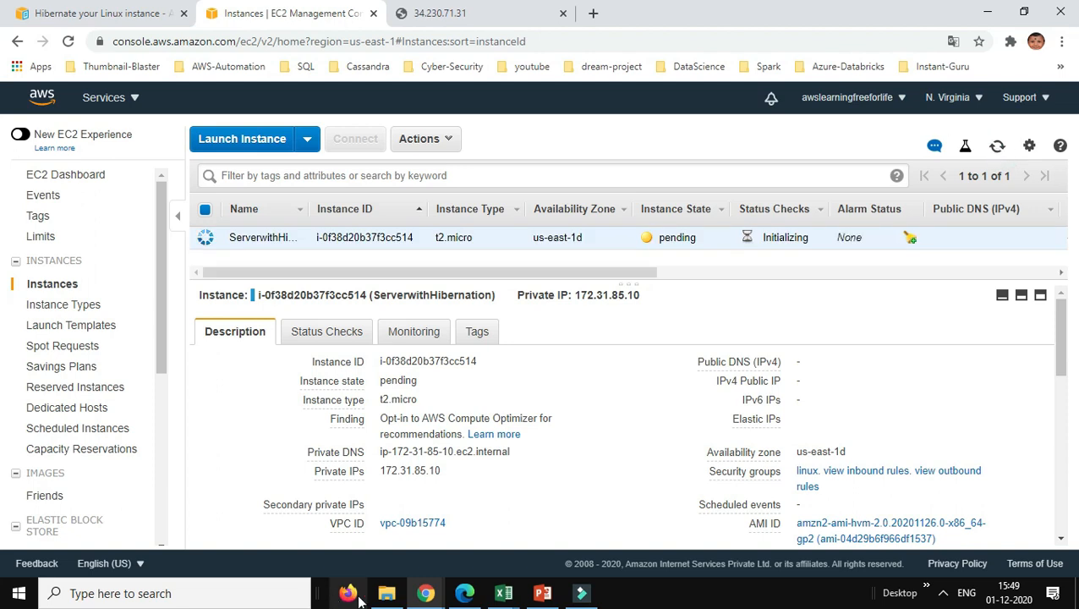
# Bring up the old EC2 Instance Connect terminal of ServerwithHibernation and close its window.
pyautogui.moveTo(425, 592)
pyautogui.click(507, 522)
pyautogui.click(408, 475)
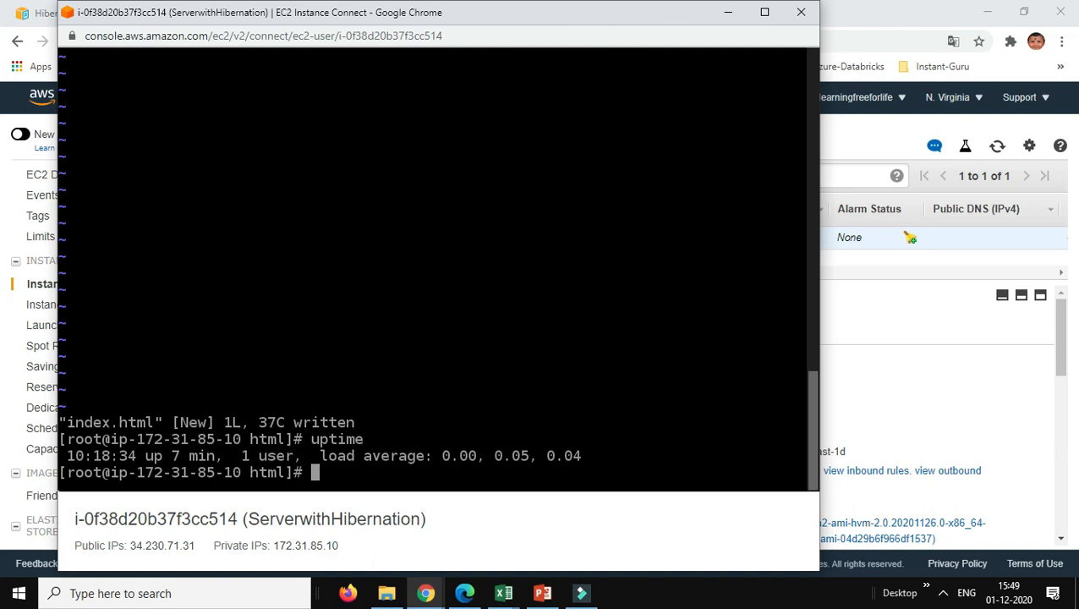
pyautogui.click(801, 12)
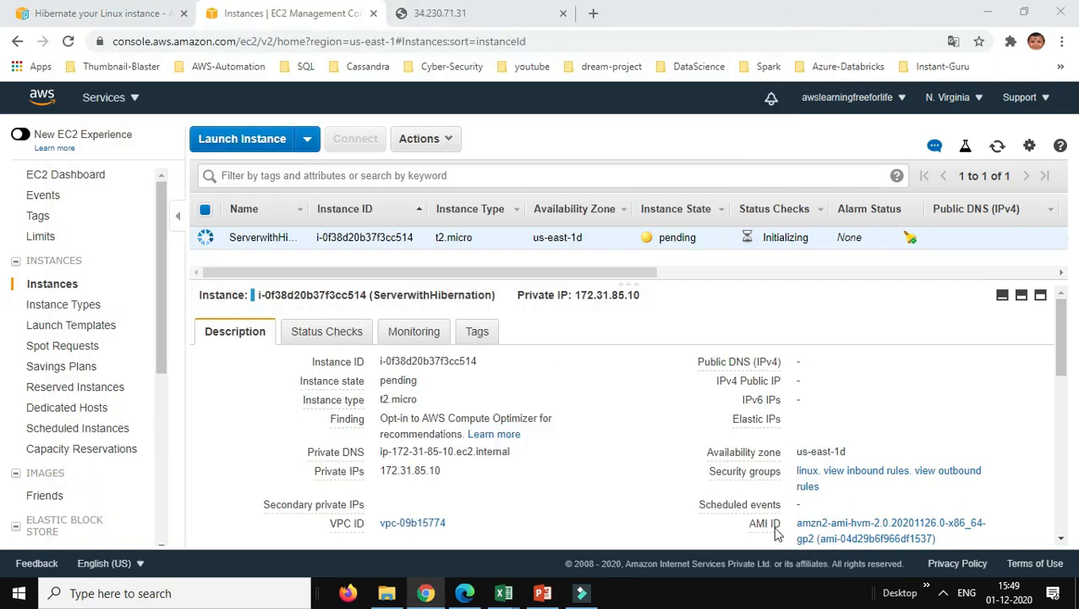
# Refresh the EC2 instances list repeatedly to check whether ServerwithHibernation has finished starting.
pyautogui.click(997, 147)
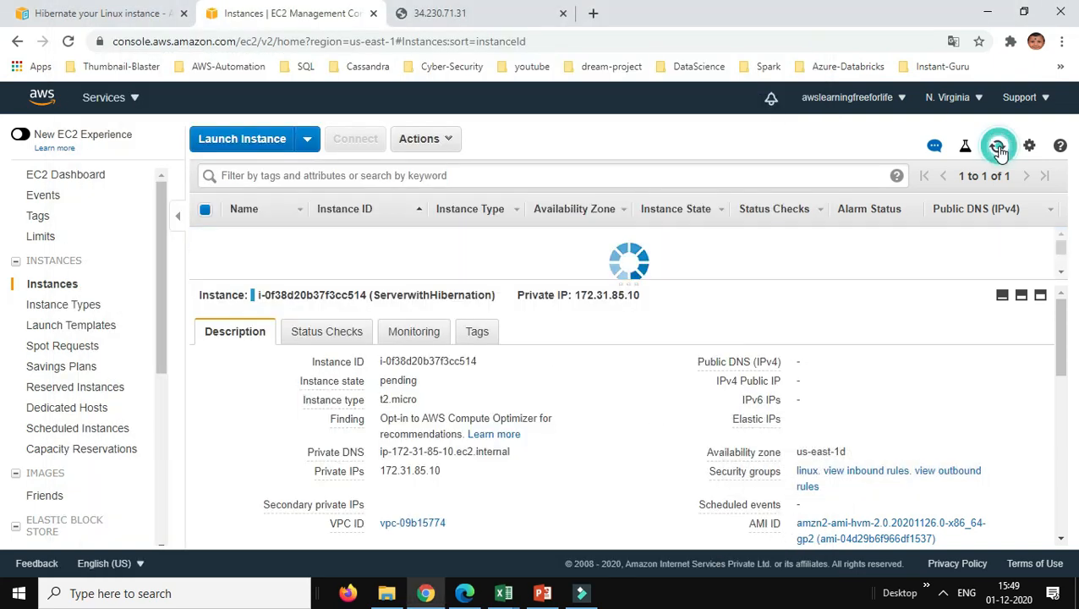
pyautogui.click(998, 147)
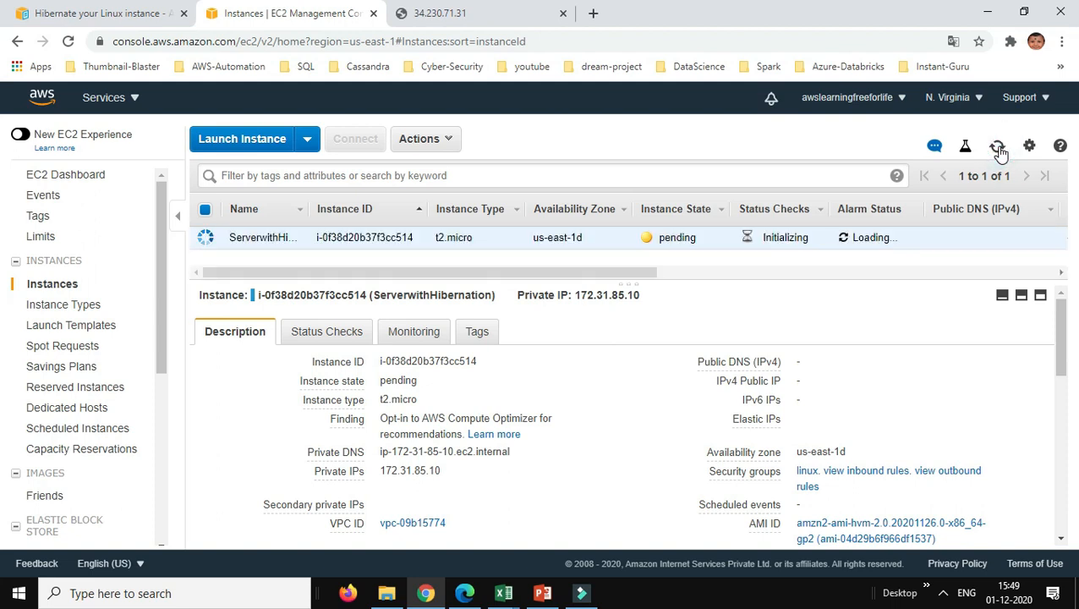
pyautogui.click(997, 148)
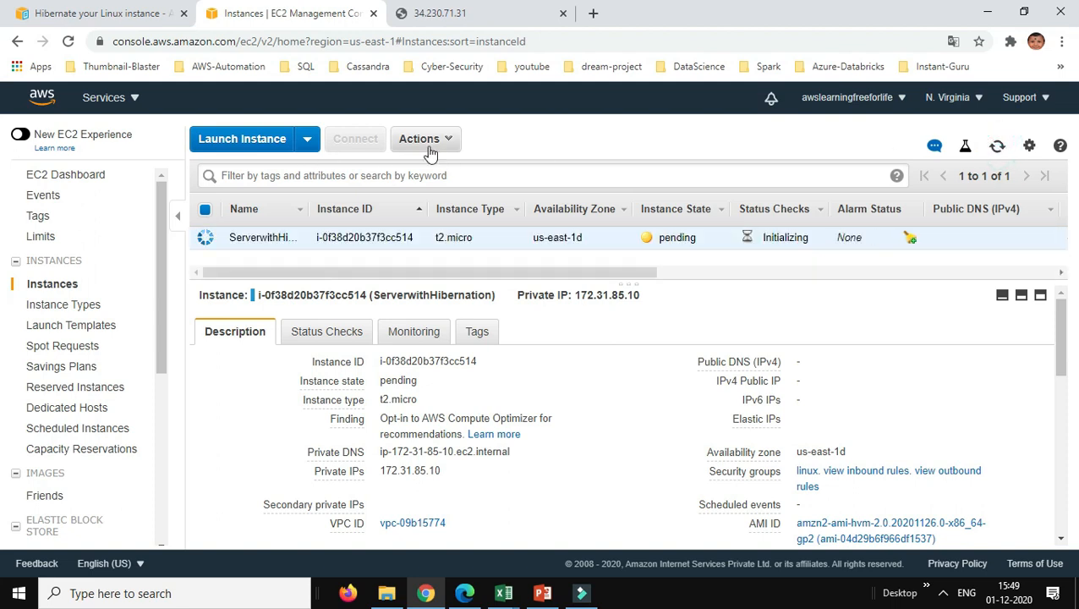
pyautogui.click(996, 146)
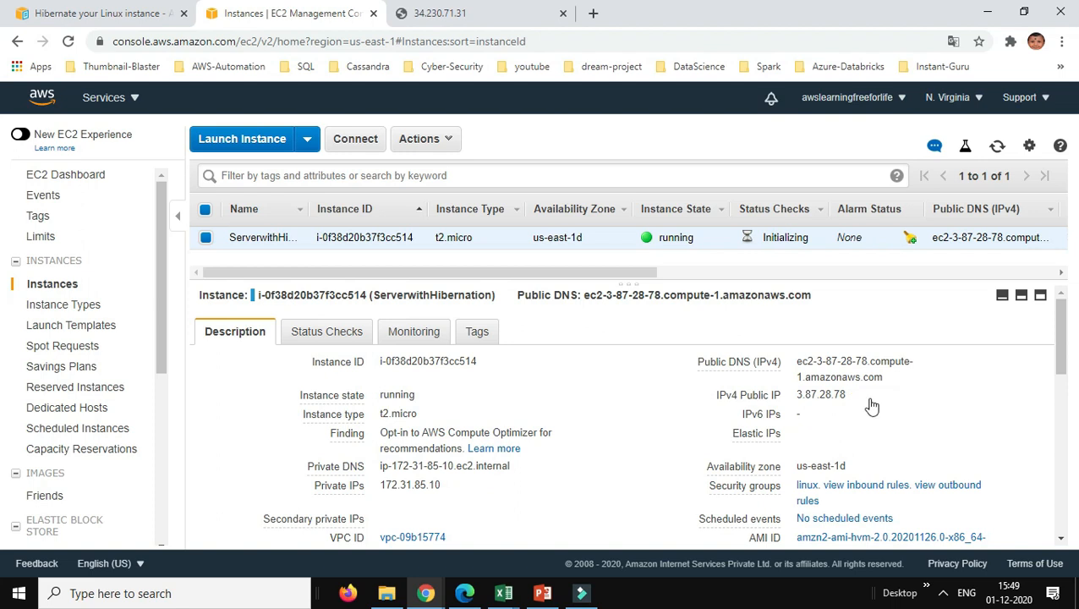
# Copy the instance's new IPv4 public IP, replace the old page with 3.87.28.78 in a new tab to check the website, and close it.
pyautogui.click(858, 394)
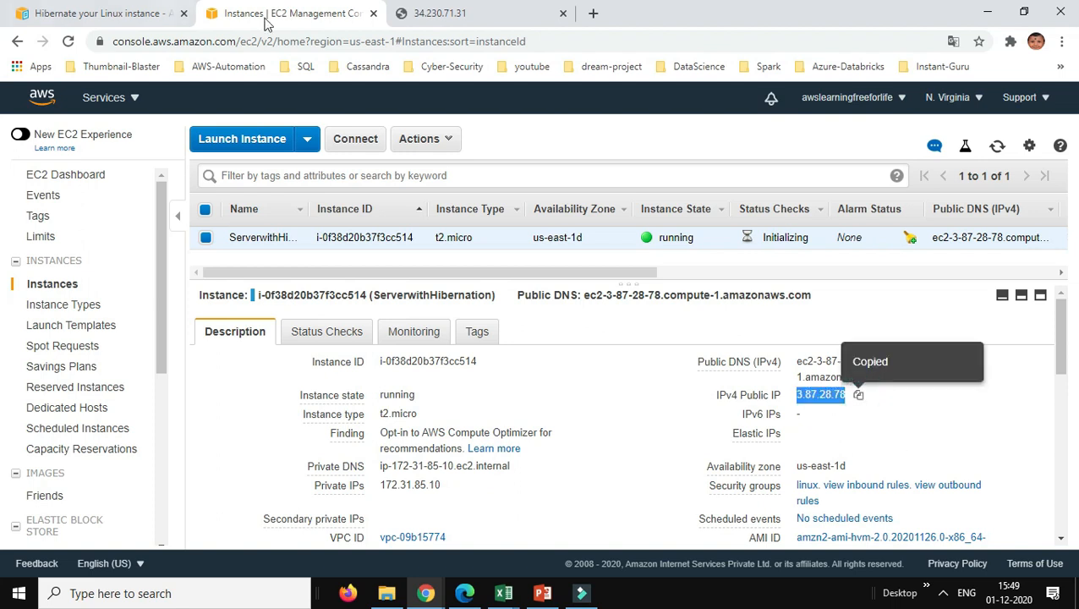
pyautogui.click(472, 22)
pyautogui.click(562, 12)
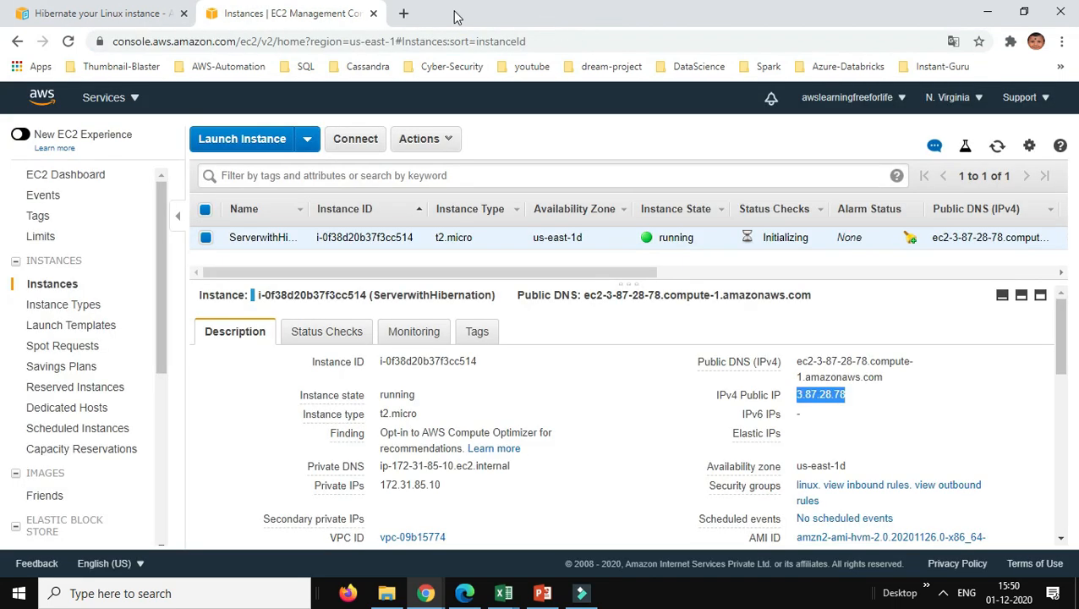
pyautogui.click(404, 13)
pyautogui.rightClick(296, 42)
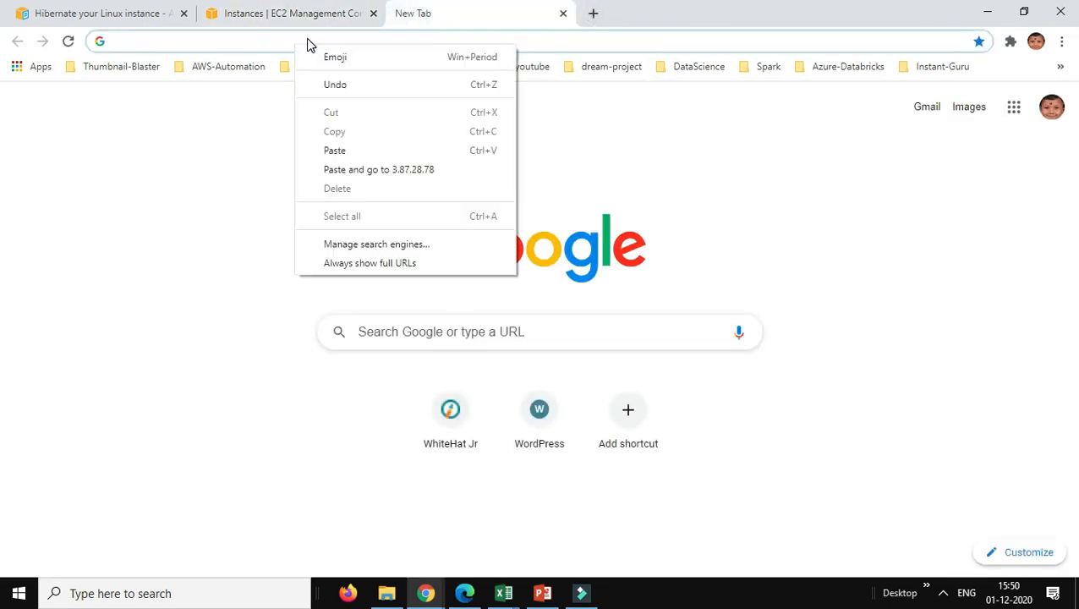
pyautogui.click(337, 152)
pyautogui.press('Return')
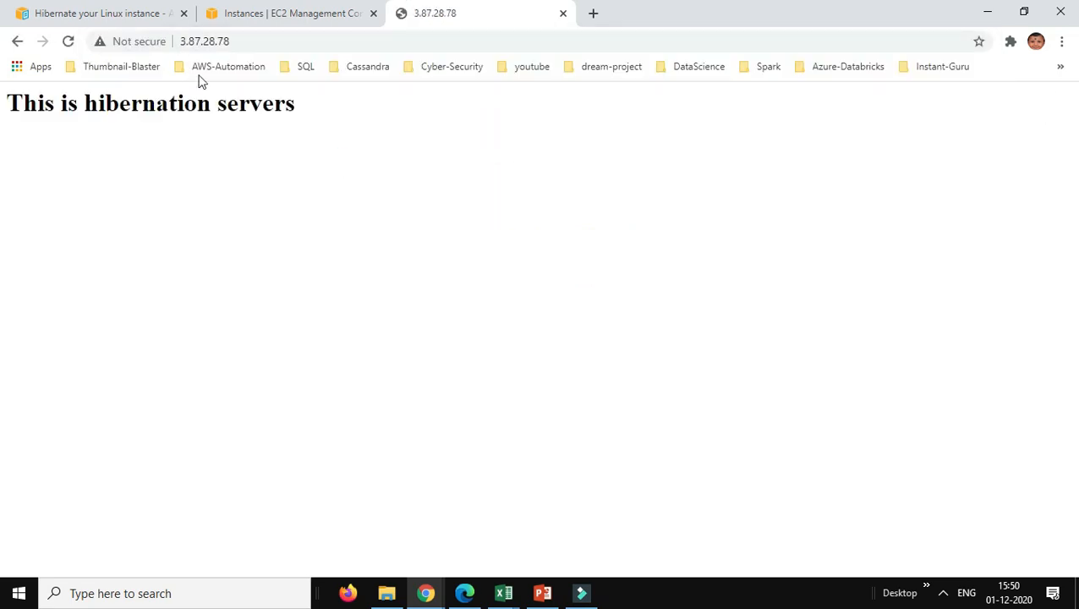
pyautogui.click(562, 12)
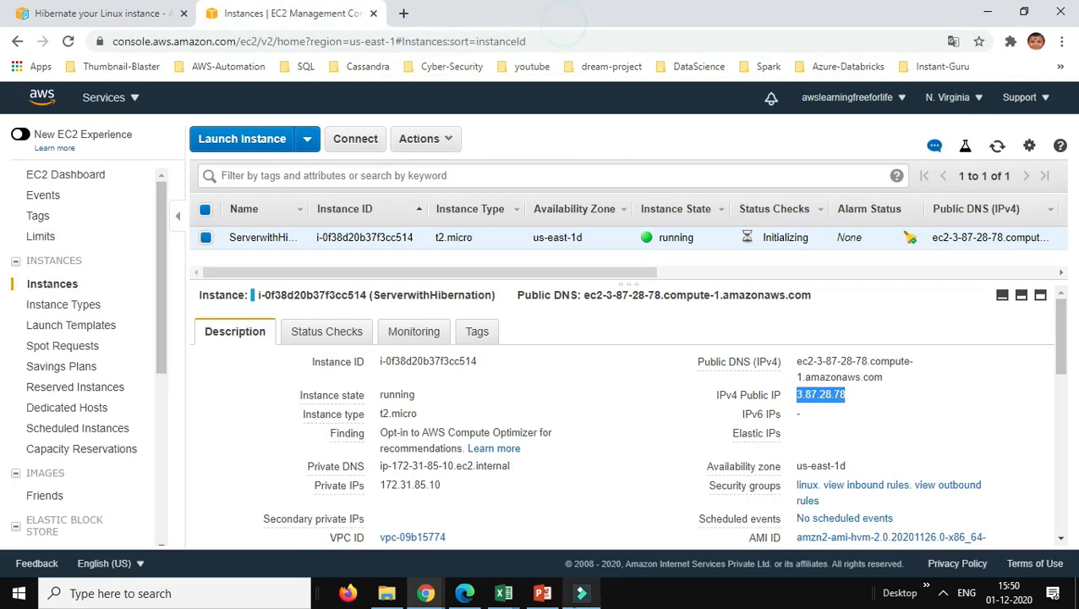
# In the new EC2 Instance Connect terminal, switch to root with sudo su and run uptime to check the server's running time.
pyautogui.click(425, 592)
pyautogui.click(503, 526)
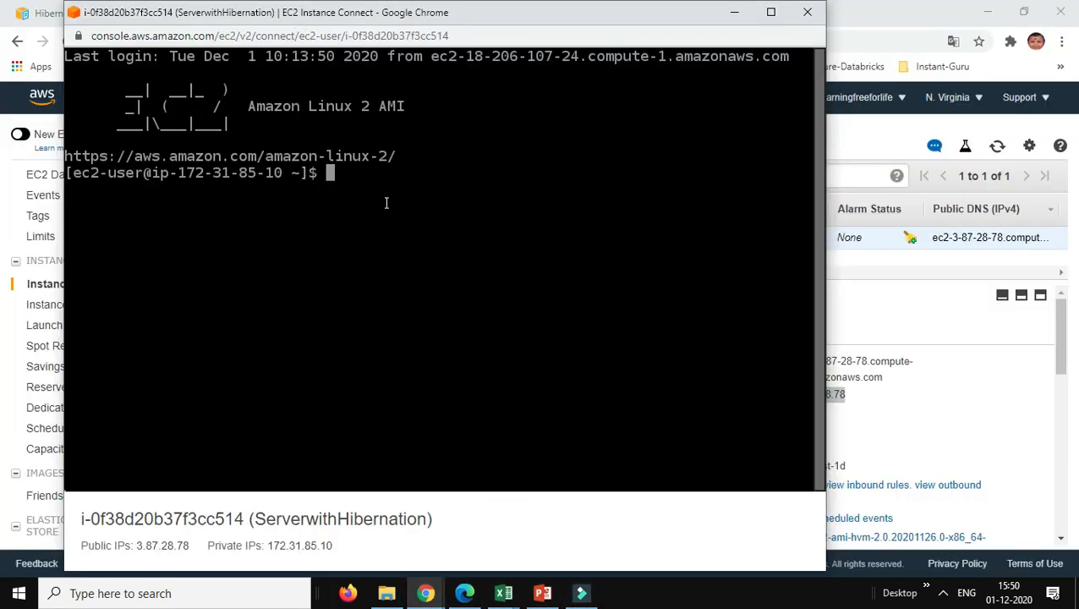
pyautogui.write('sudo su')
pyautogui.press('Return')
pyautogui.write('u')
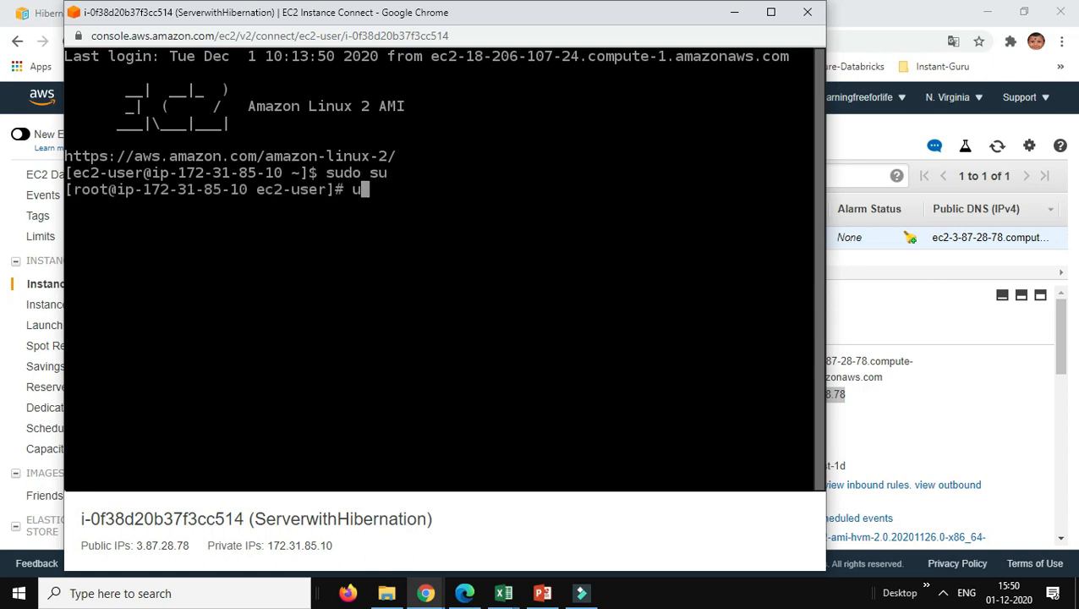
pyautogui.write('ptime')
pyautogui.press('Return')
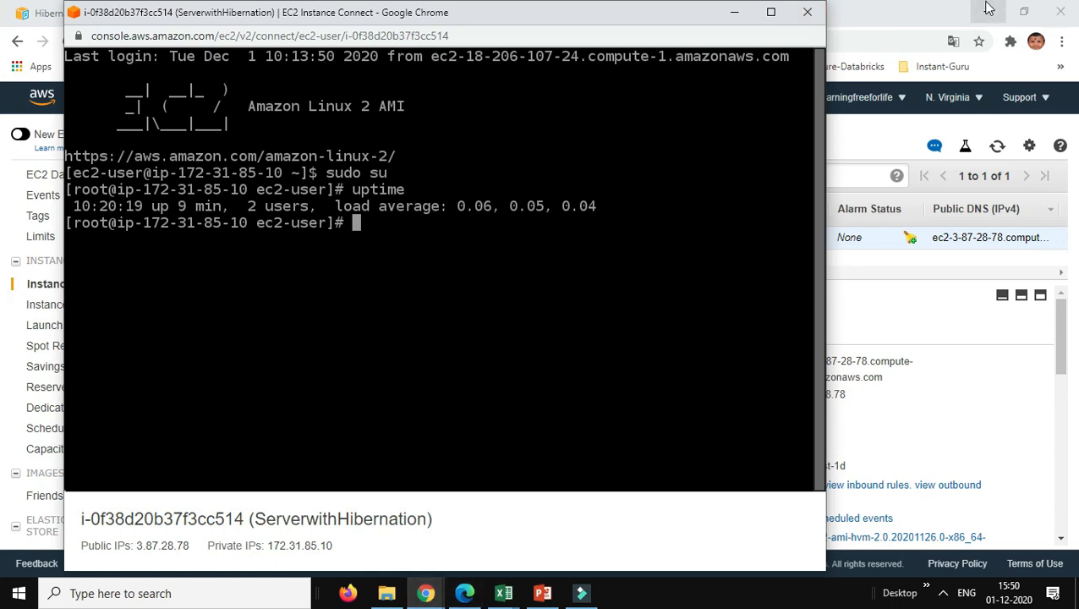
# Close the terminal window and switch to the 11-Hibernation presentation in PowerPoint.
pyautogui.click(808, 11)
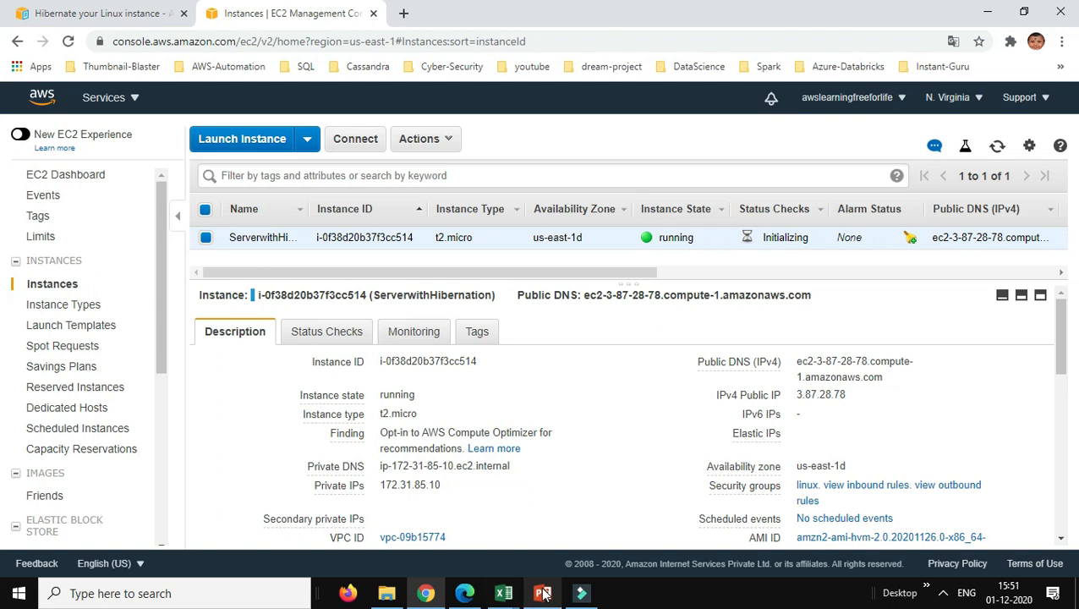
pyautogui.moveTo(545, 594)
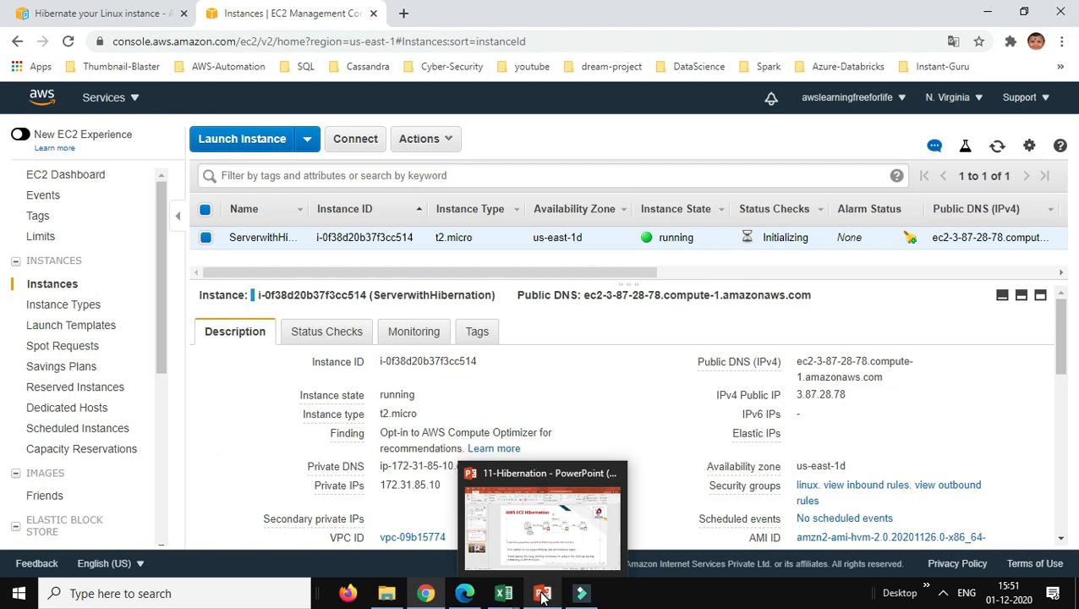
pyautogui.click(542, 595)
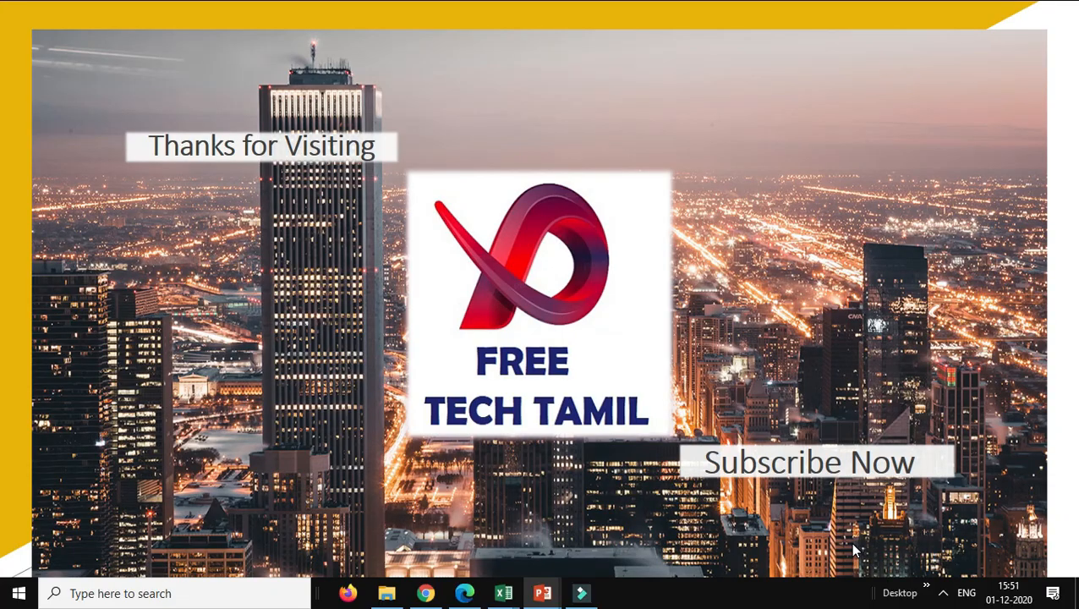